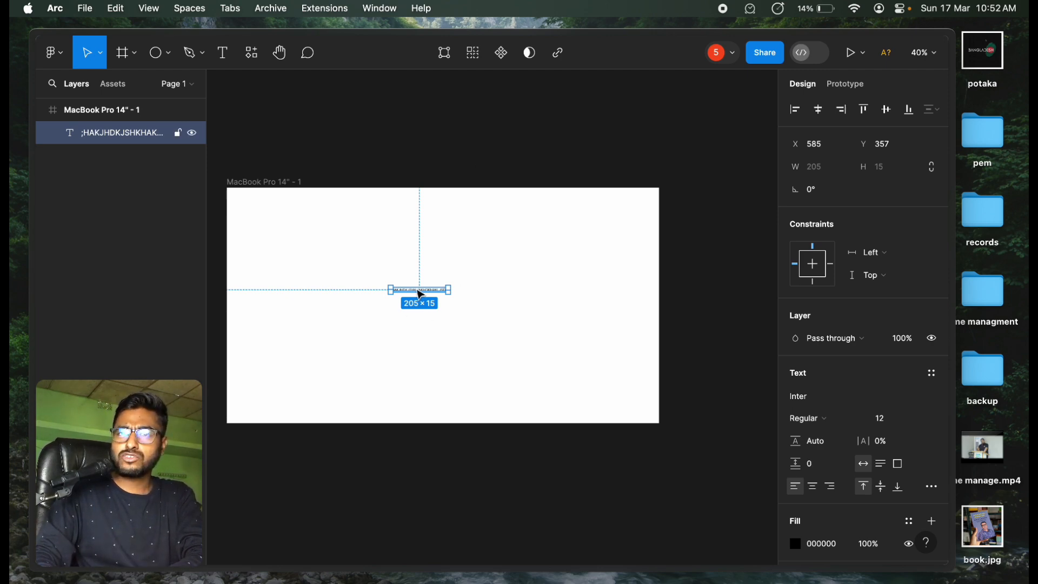
Add a second text layer reading "JHFHGFHGFHJFHFJH" above the existing text in the MacBook Pro 14" frame
click(550, 142)
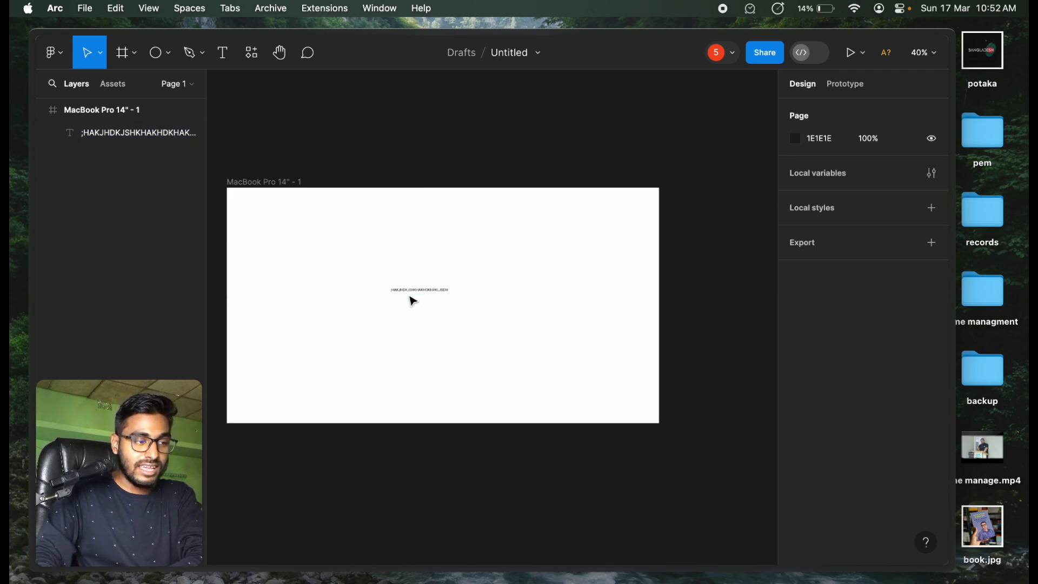
click(414, 292)
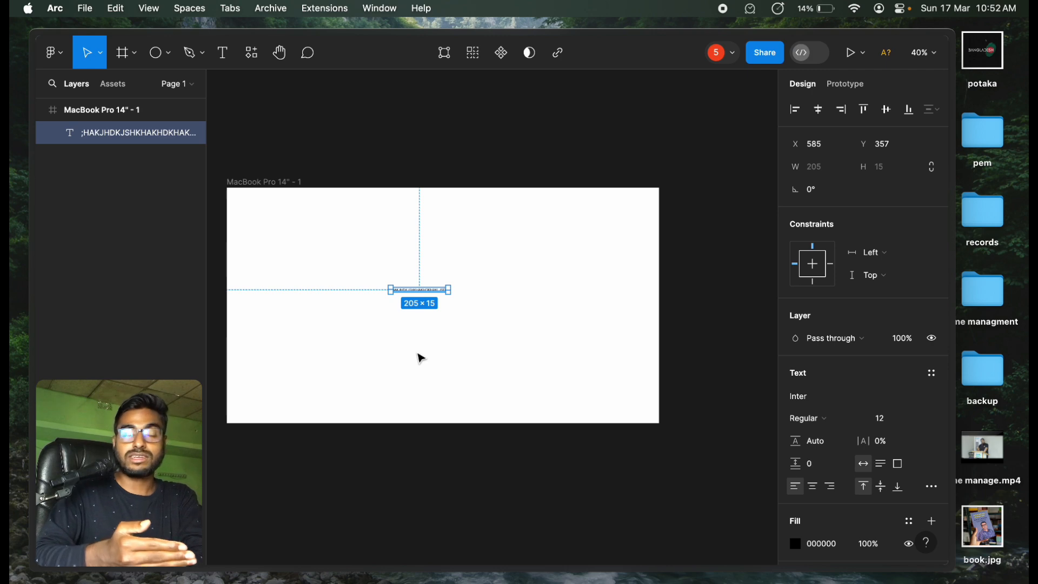
click(223, 52)
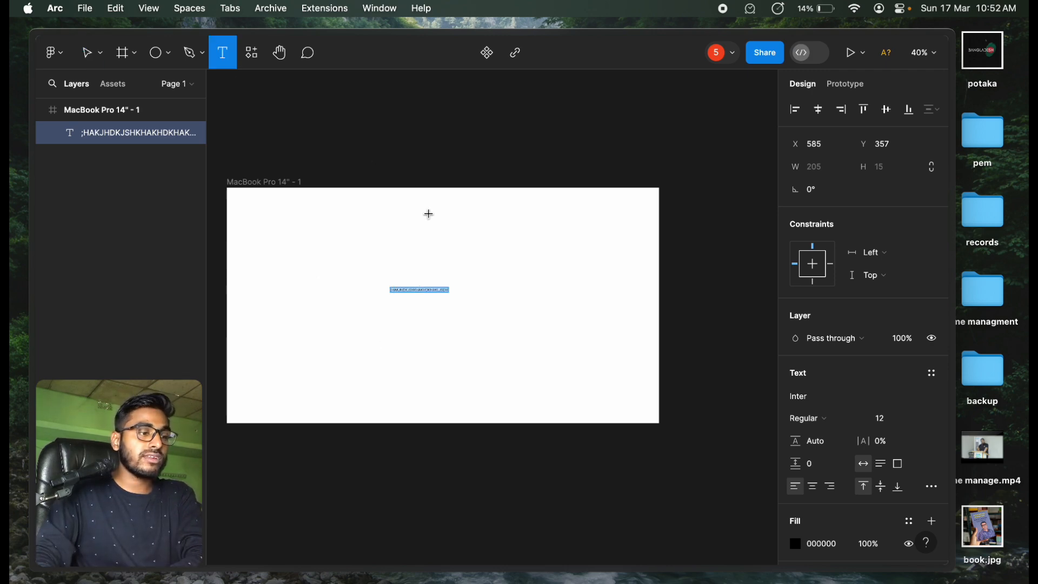
click(430, 226)
text(JHFHGFHGFHJFHFJH)
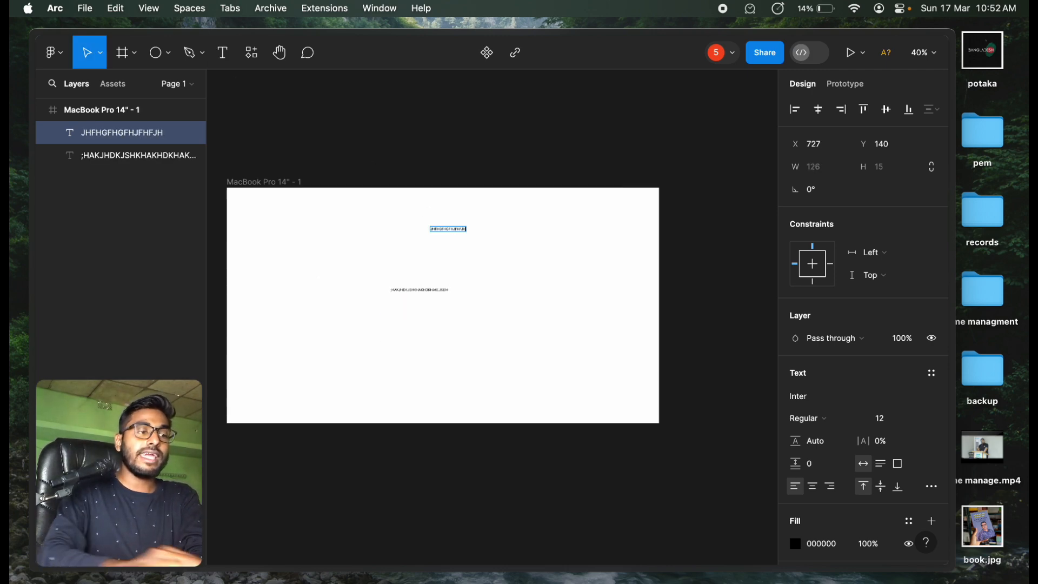
key(Escape)
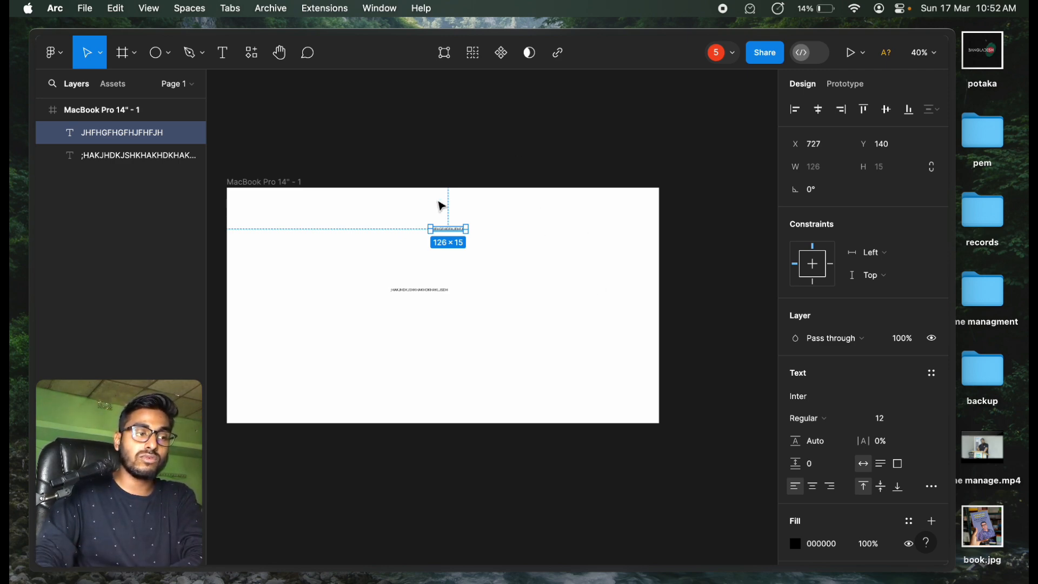
click(499, 140)
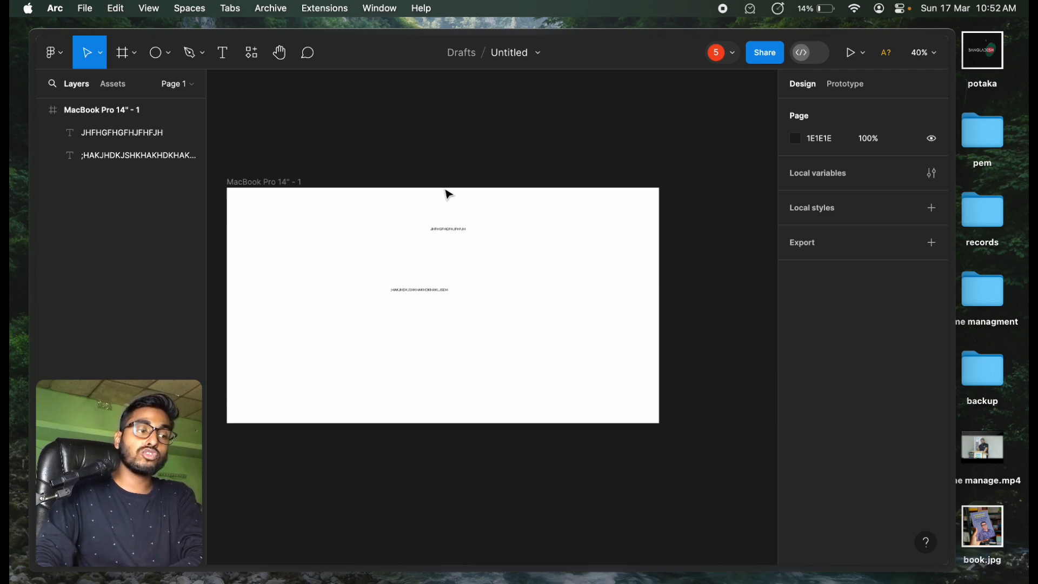
Enlarge the new text to font size 128 and centre it horizontally in the frame at about X 104, Y 168
click(452, 229)
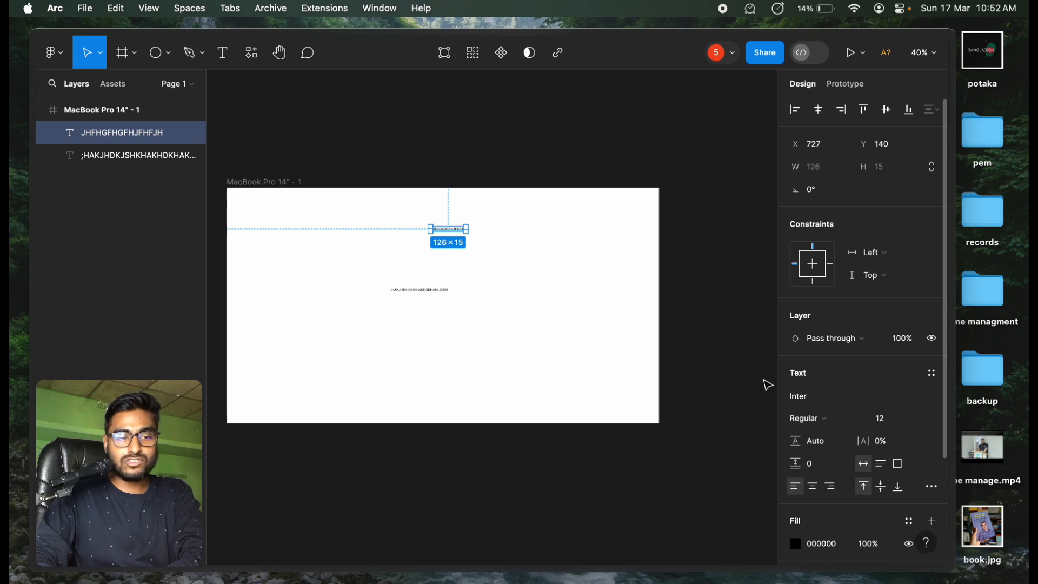
click(897, 419)
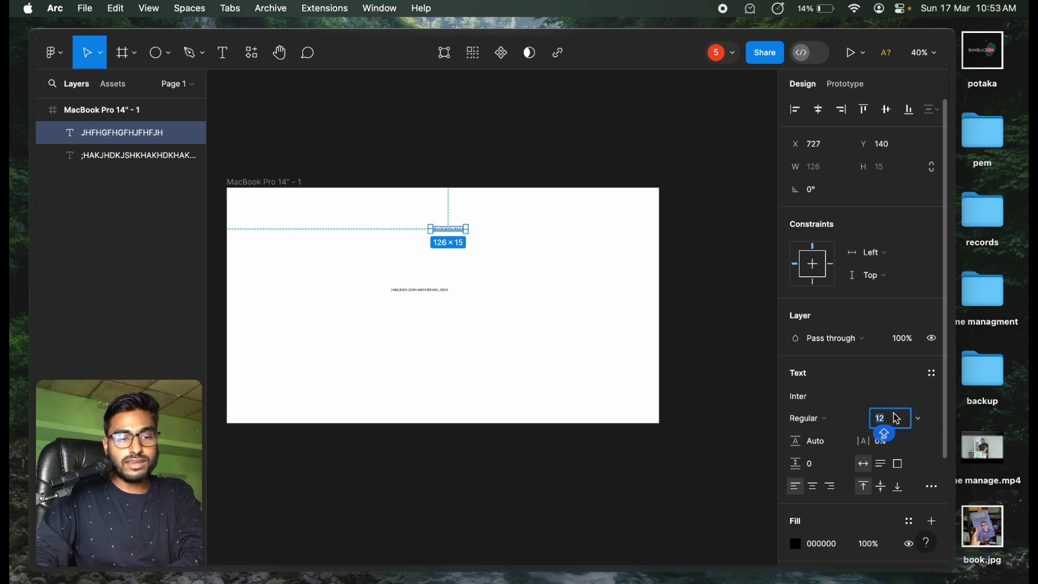
click(922, 425)
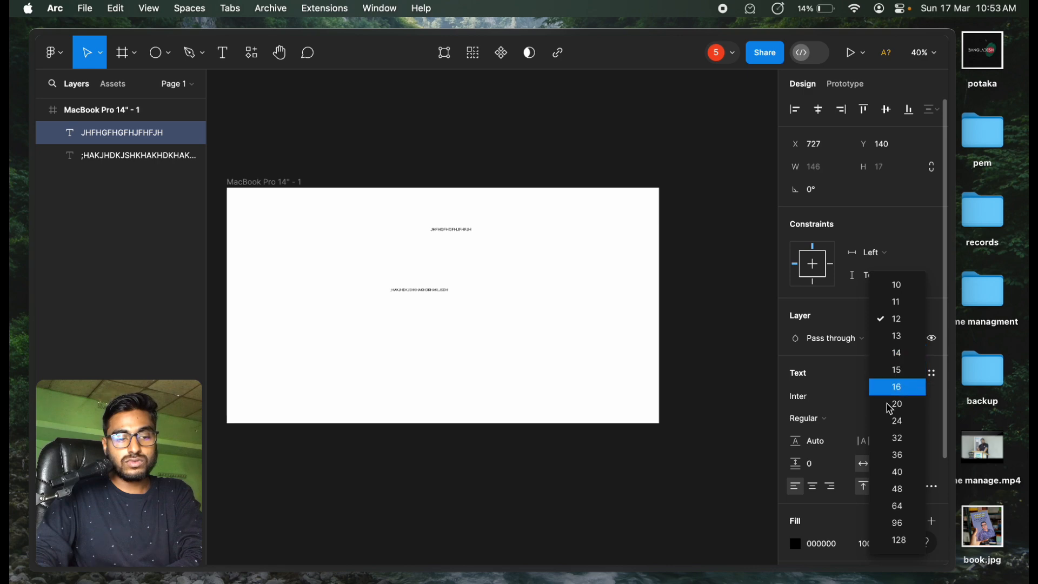
click(903, 409)
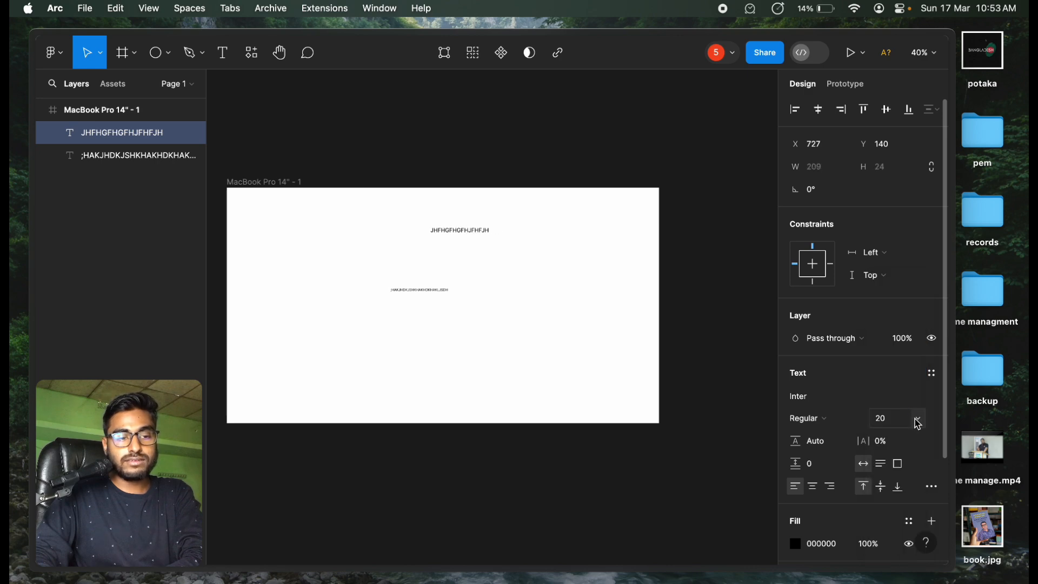
click(918, 420)
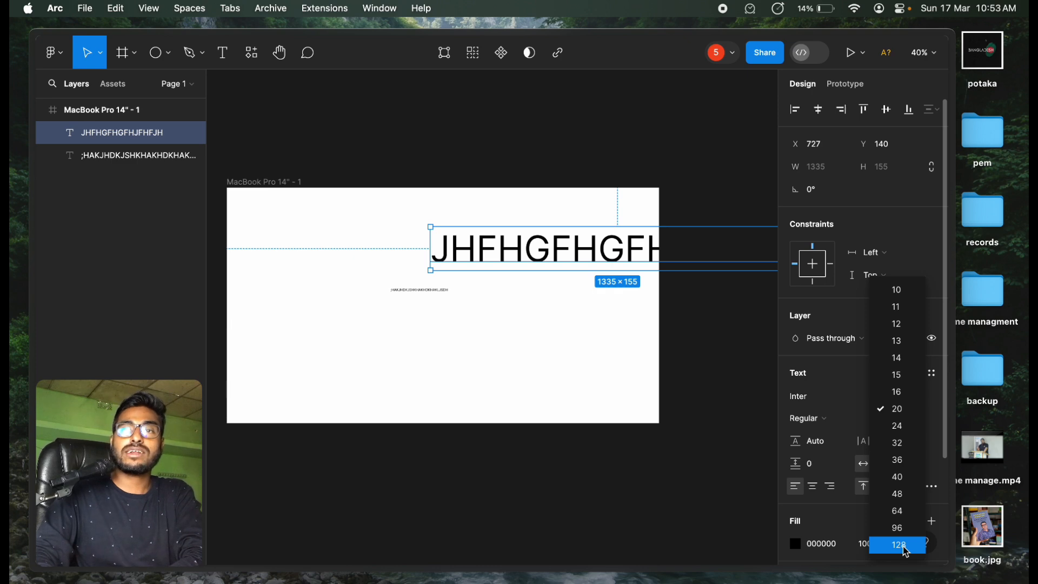
click(901, 545)
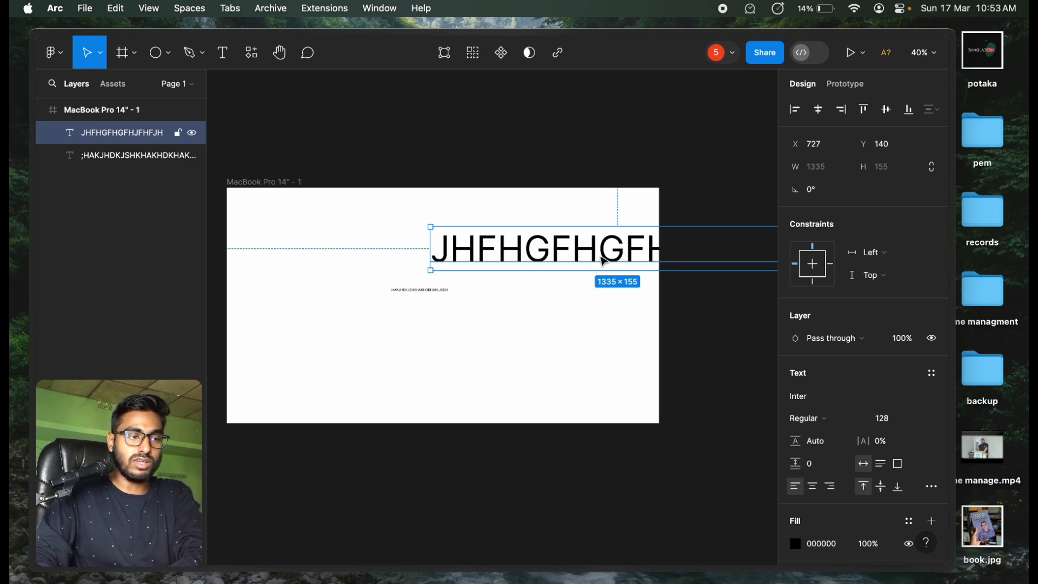
drag(619, 260, 441, 264)
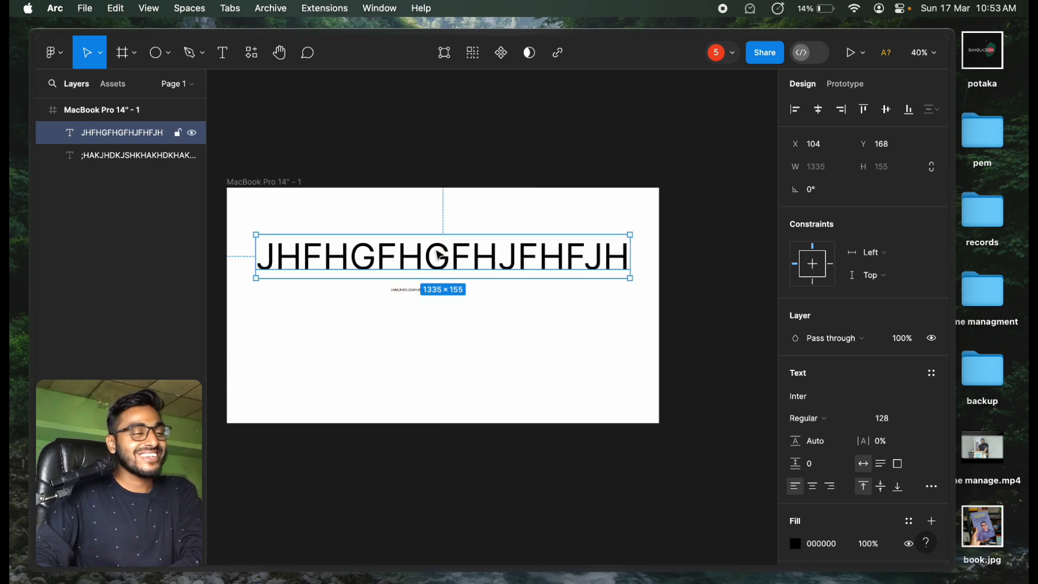
click(422, 340)
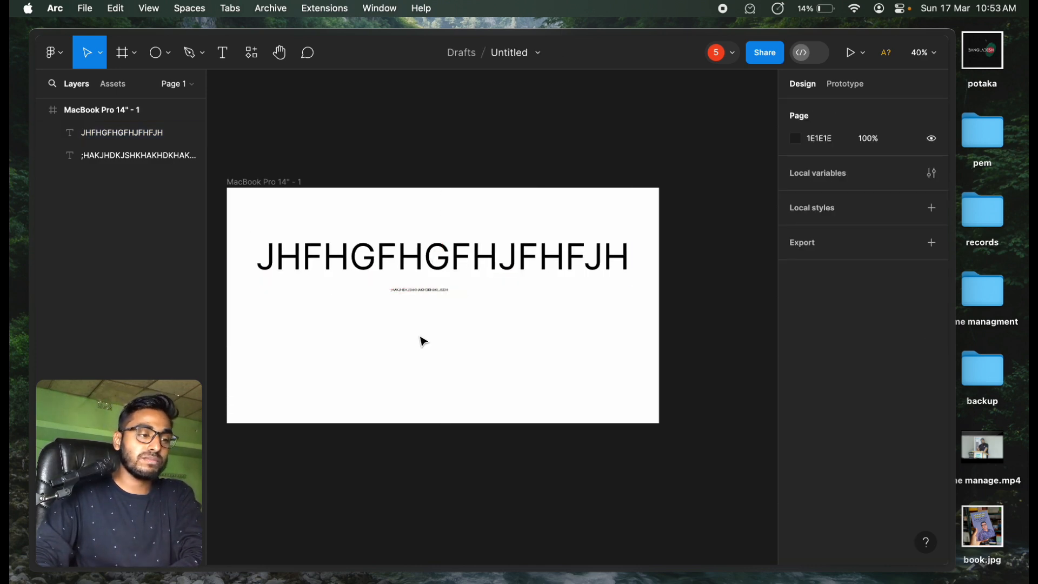
Set the lower text's font size to 80 and centre it horizontally beneath the large text at about X 90, Y 372
click(425, 293)
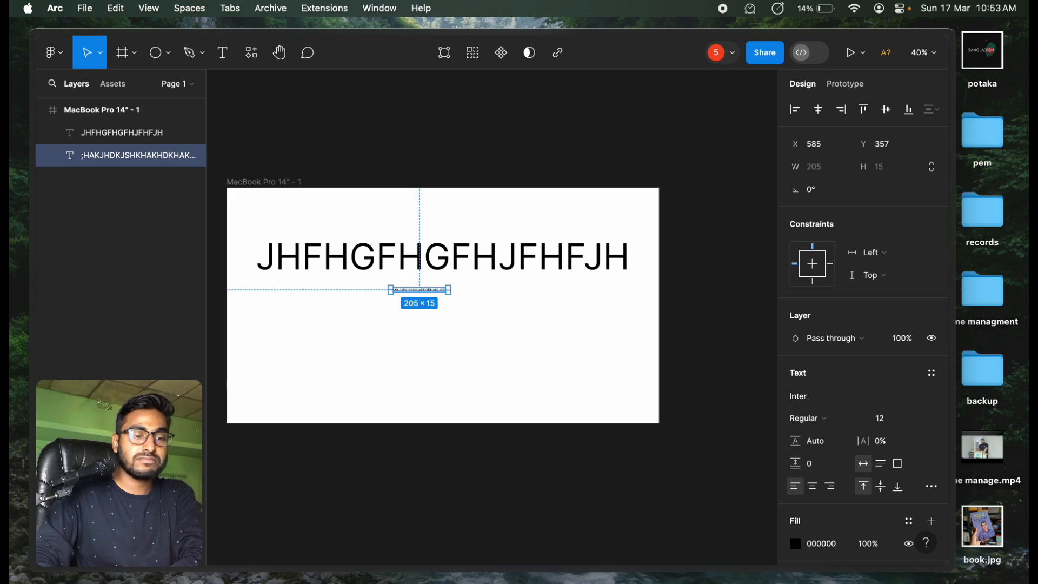
click(889, 422)
key(Caps_Lock)
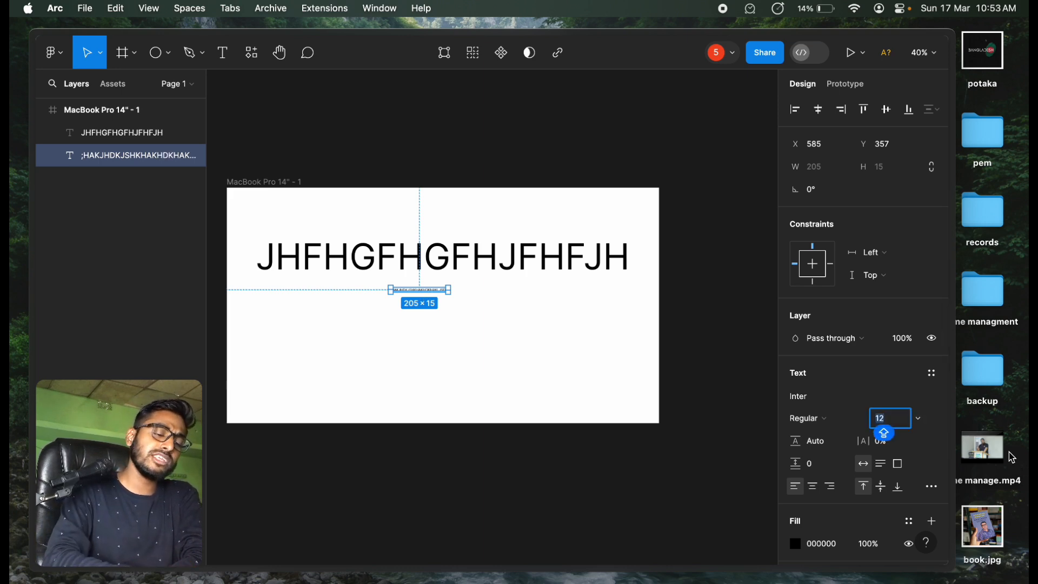
text(80)
key(Return)
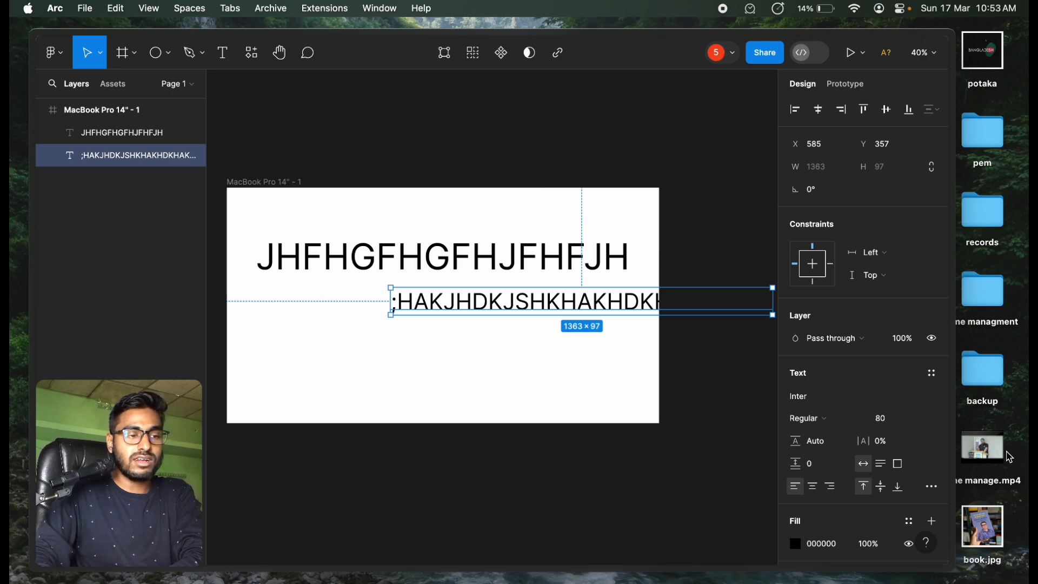
drag(615, 303, 478, 314)
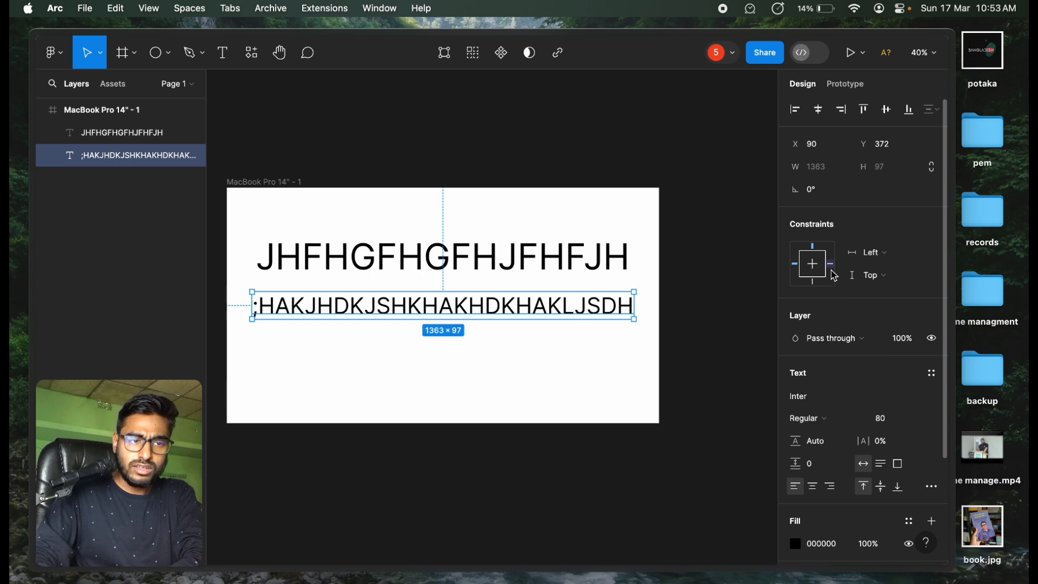
Change the lower text's fill colour to red FF3030
scroll(814, 325, down, 5)
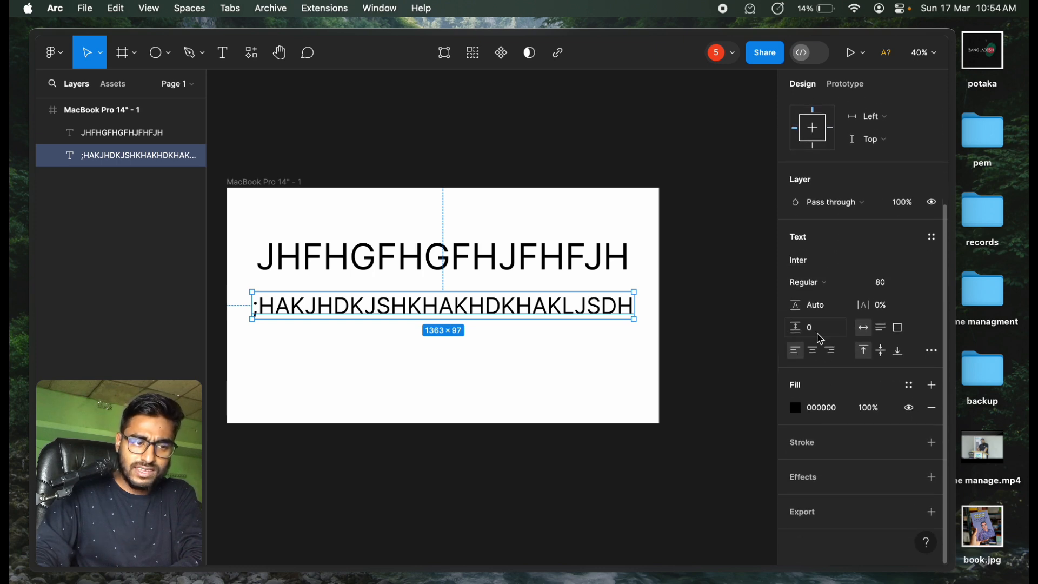
click(796, 408)
click(720, 305)
drag(737, 293, 749, 203)
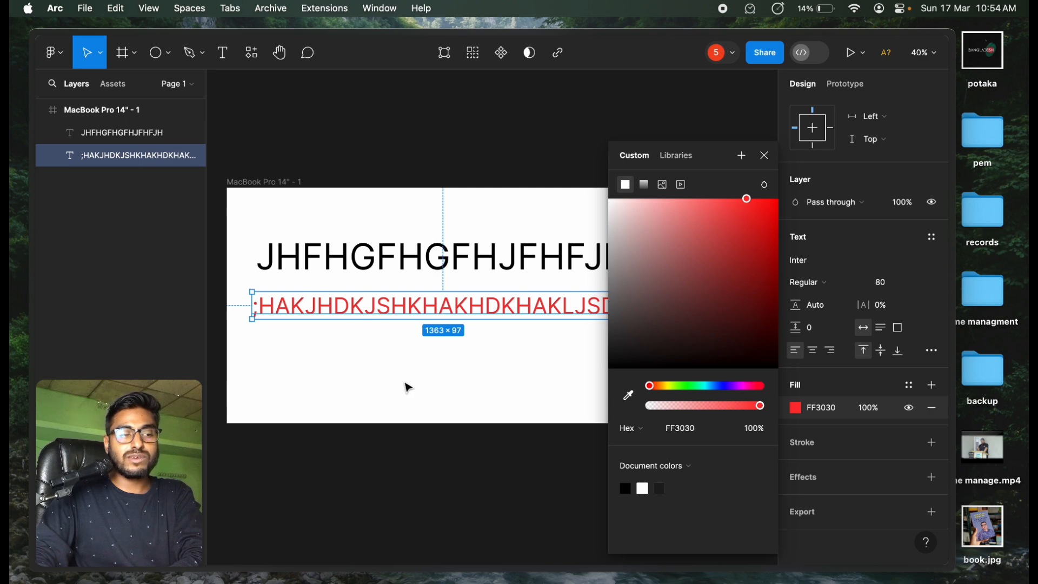
click(492, 401)
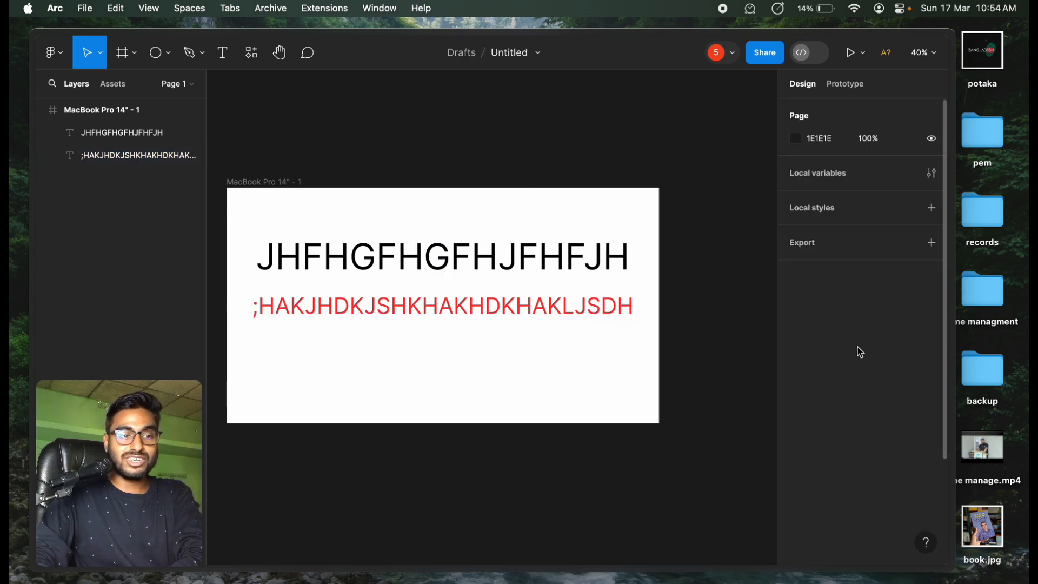
Add an outside stroke to the red text and colour it blue 0085FF
click(552, 301)
scroll(914, 470, down, 3)
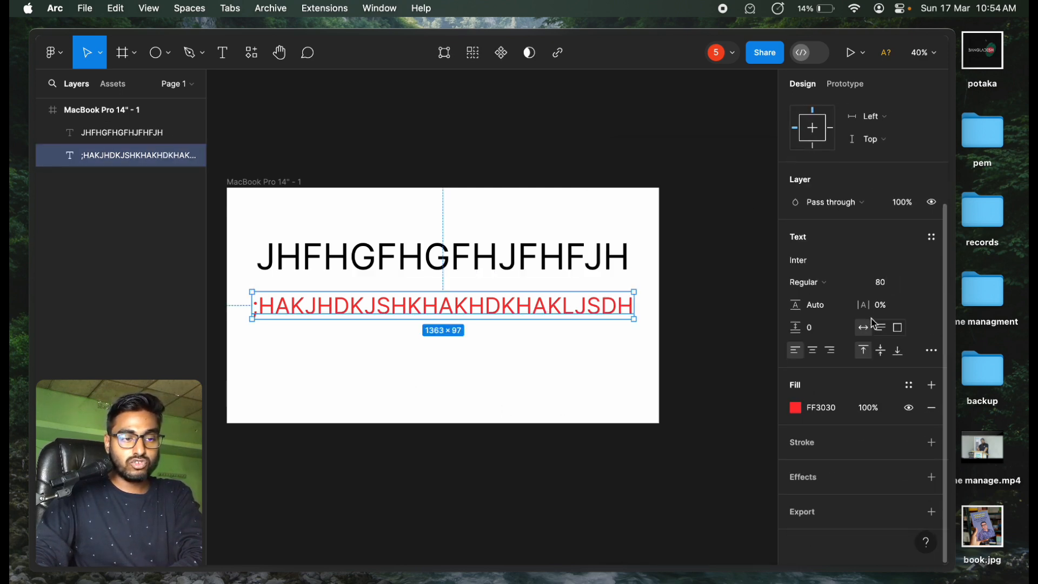
click(931, 442)
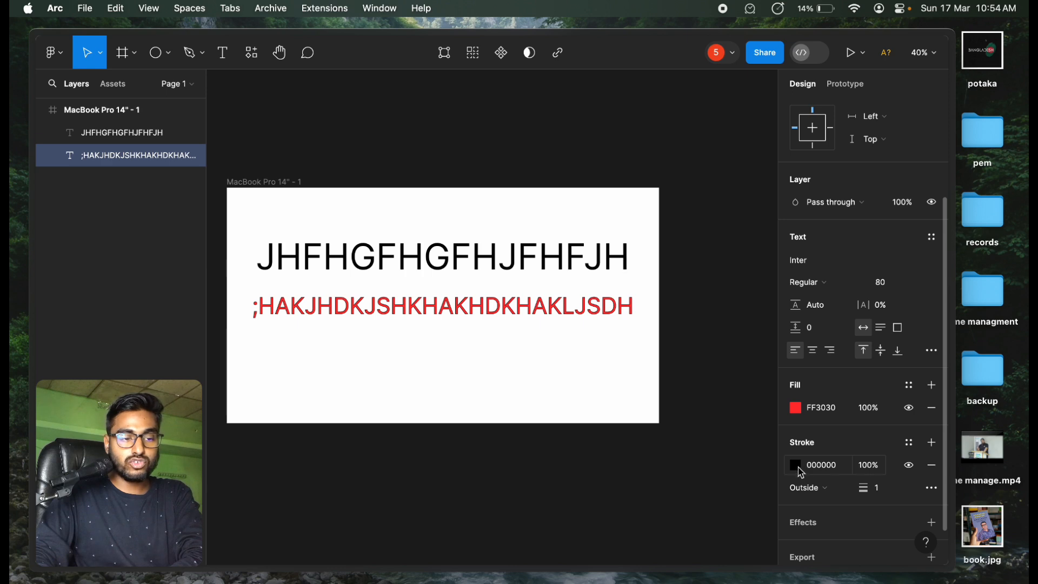
click(795, 466)
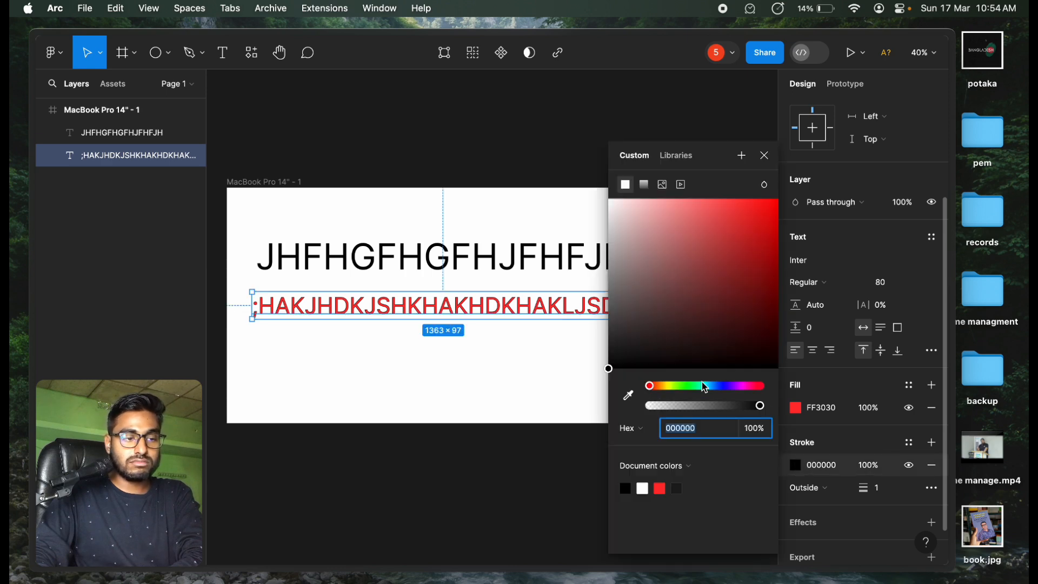
drag(705, 387, 713, 386)
mouse_move(749, 240)
mouse_down()
mouse_move(753, 208)
mouse_move(804, 164)
mouse_up()
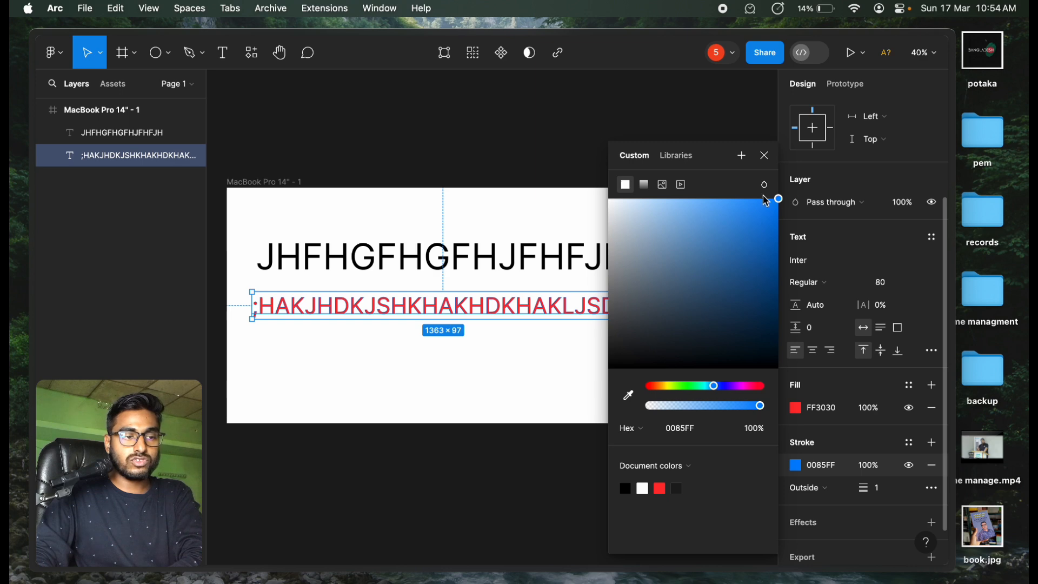
Set the blue stroke's weight to 10
click(885, 494)
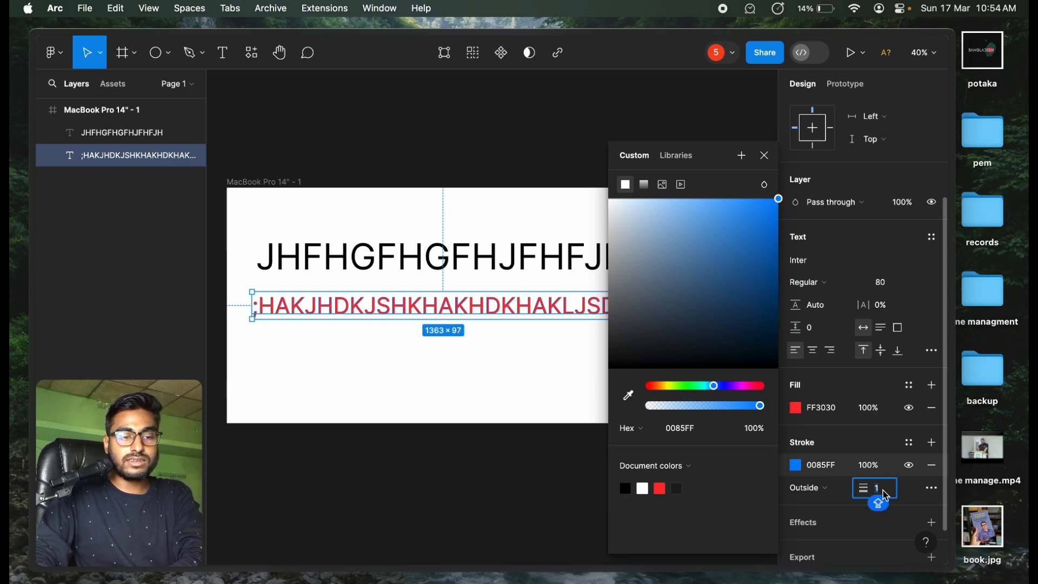
text(10)
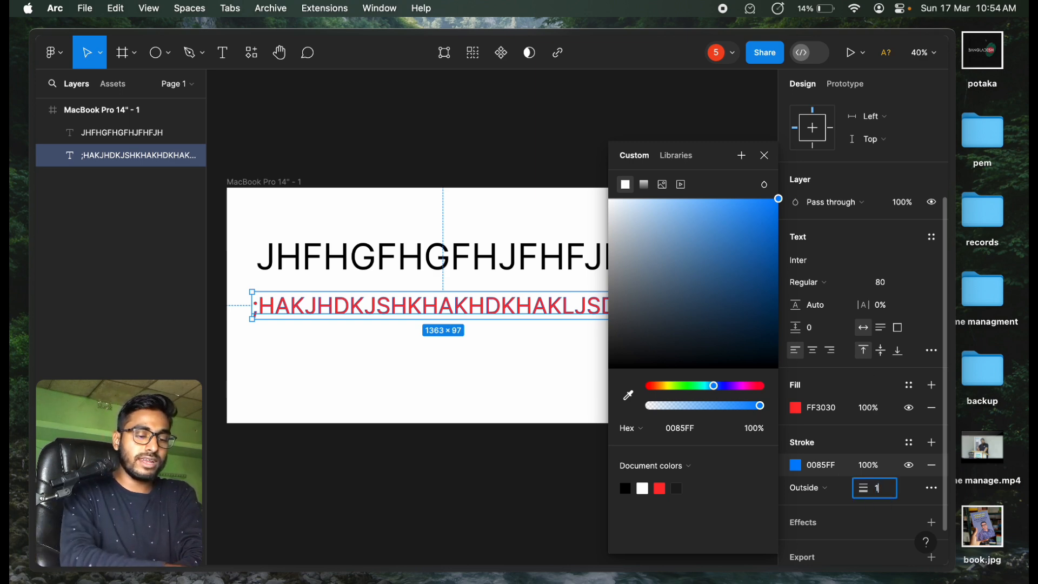
key(Return)
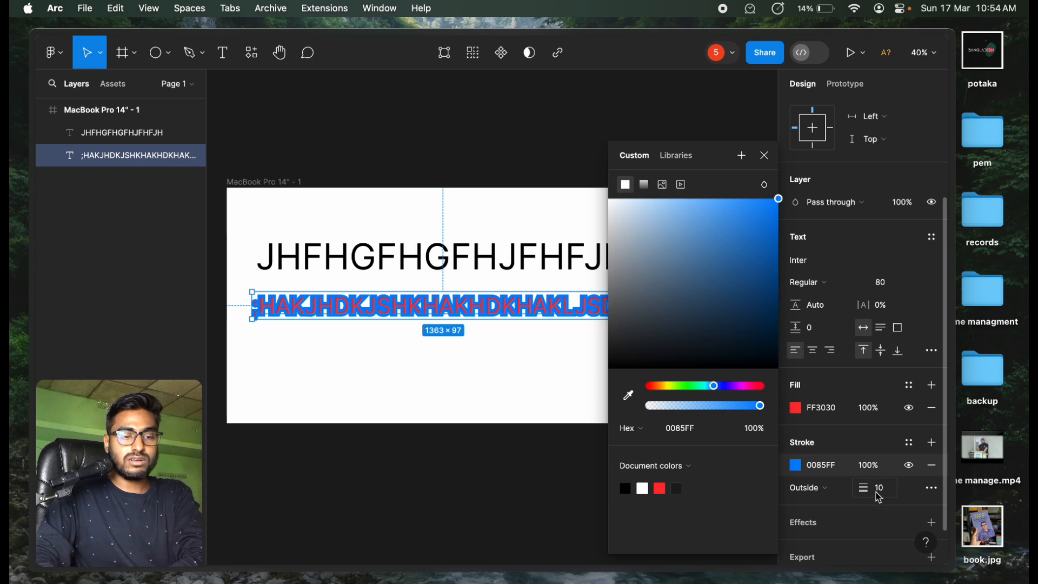
Reduce the stroke weight to 4 and remove the lower text's red fill, leaving only its outline
click(898, 494)
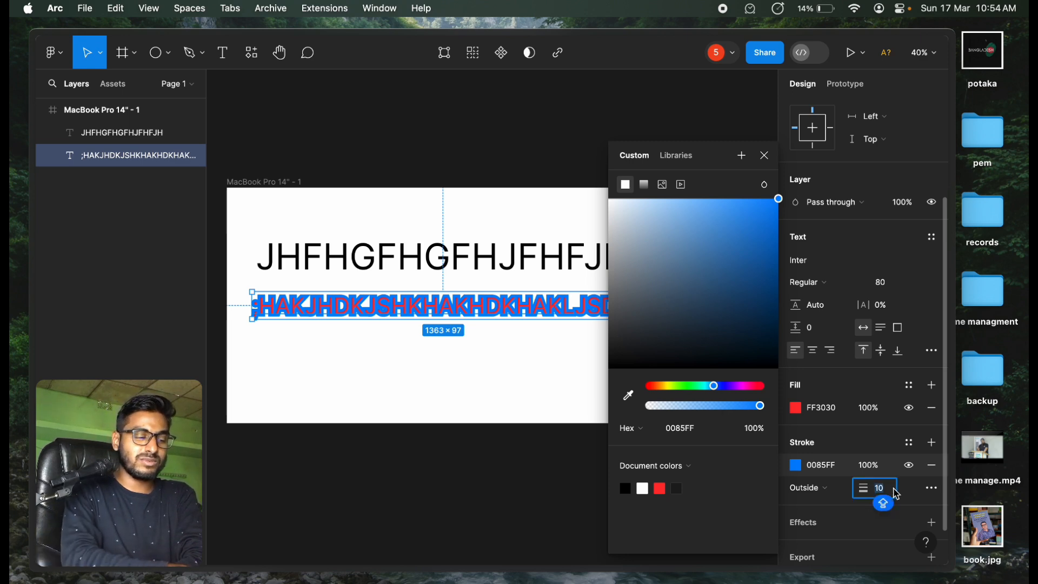
text(4)
key(Return)
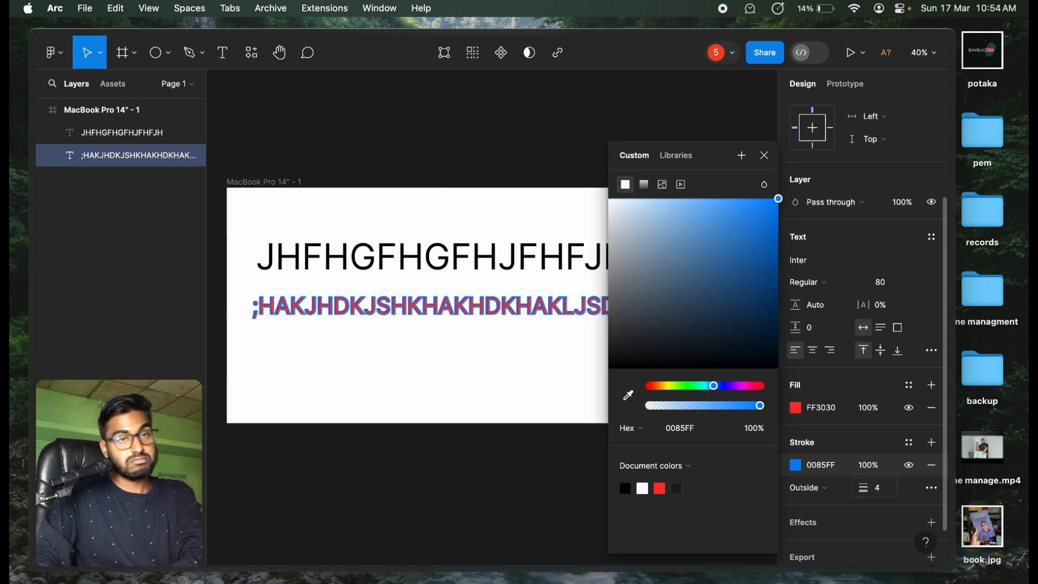
click(939, 415)
click(525, 414)
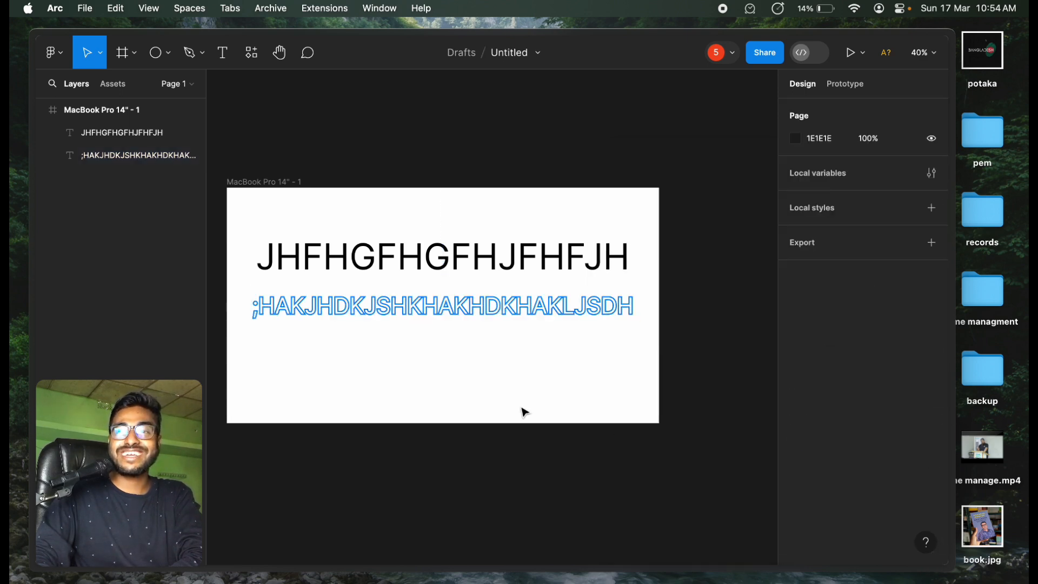
Delete the blue outlined text layer from the frame
click(424, 317)
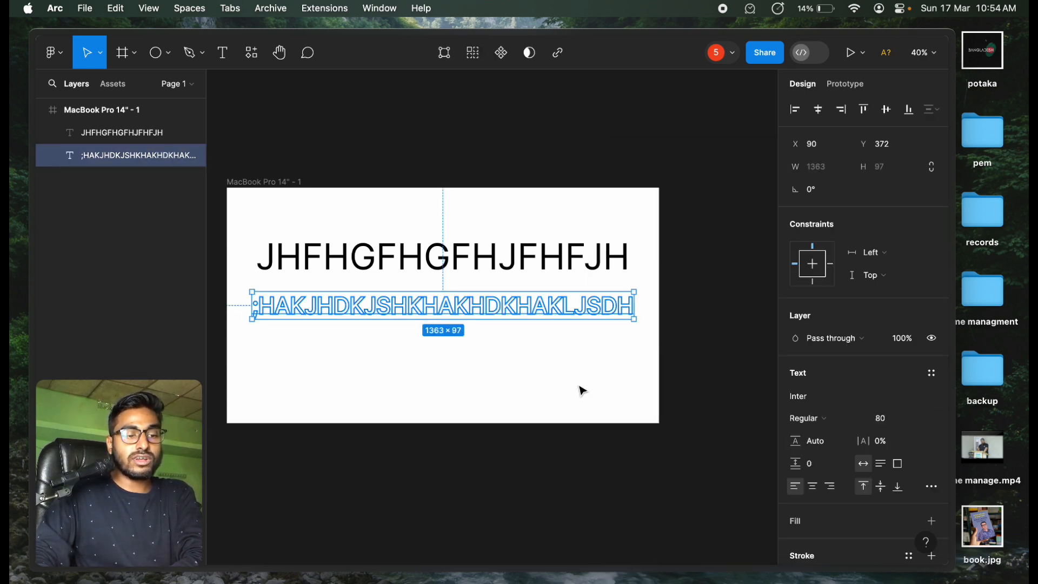
scroll(643, 378, down, 2)
key(Delete)
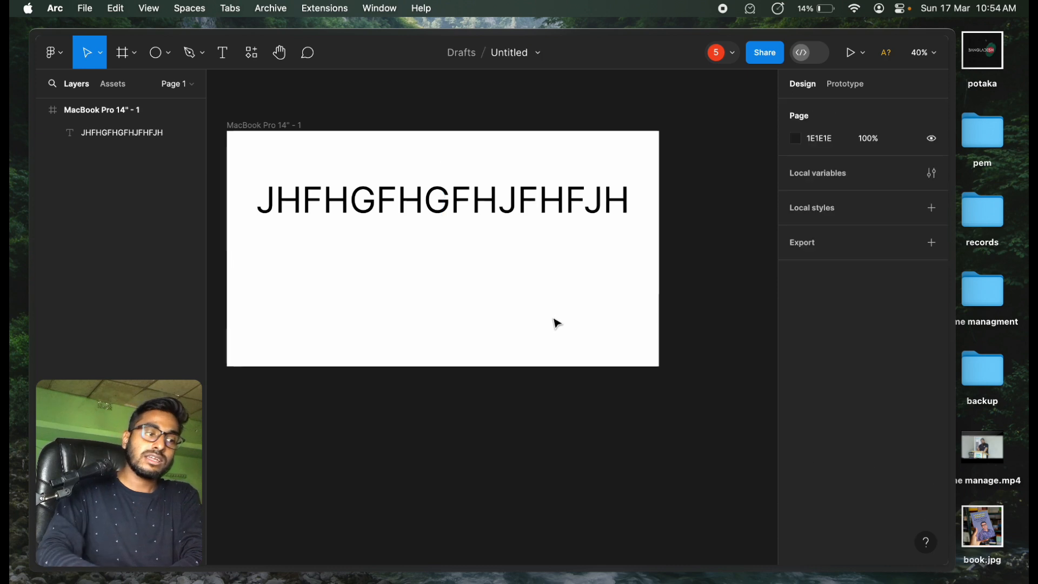
Move the text down in the frame to about Y 265 and change its font to Just Another Hand
drag(458, 207, 458, 234)
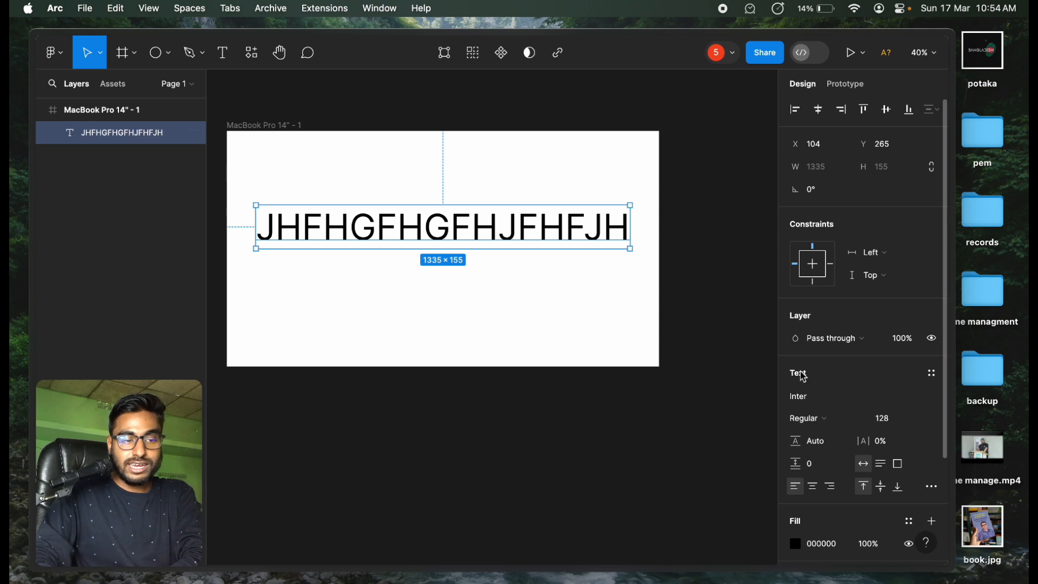
click(815, 406)
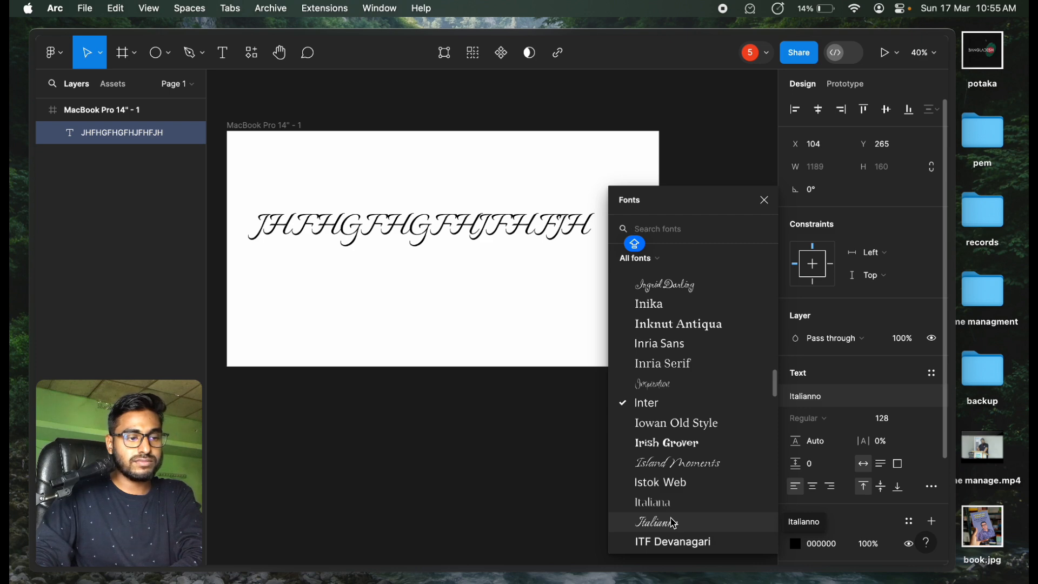
scroll(683, 486, down, 5)
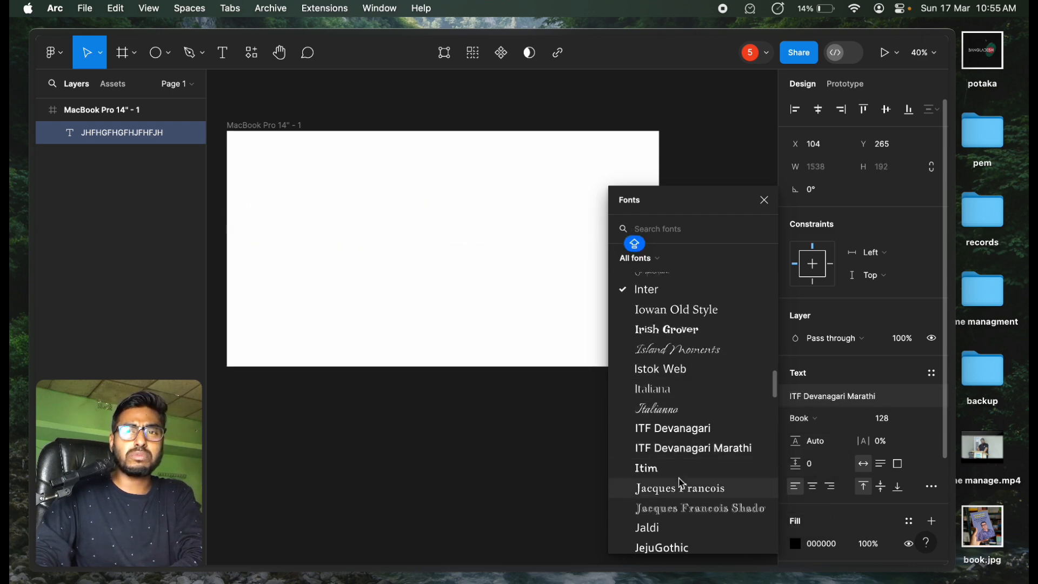
scroll(678, 460, down, 3)
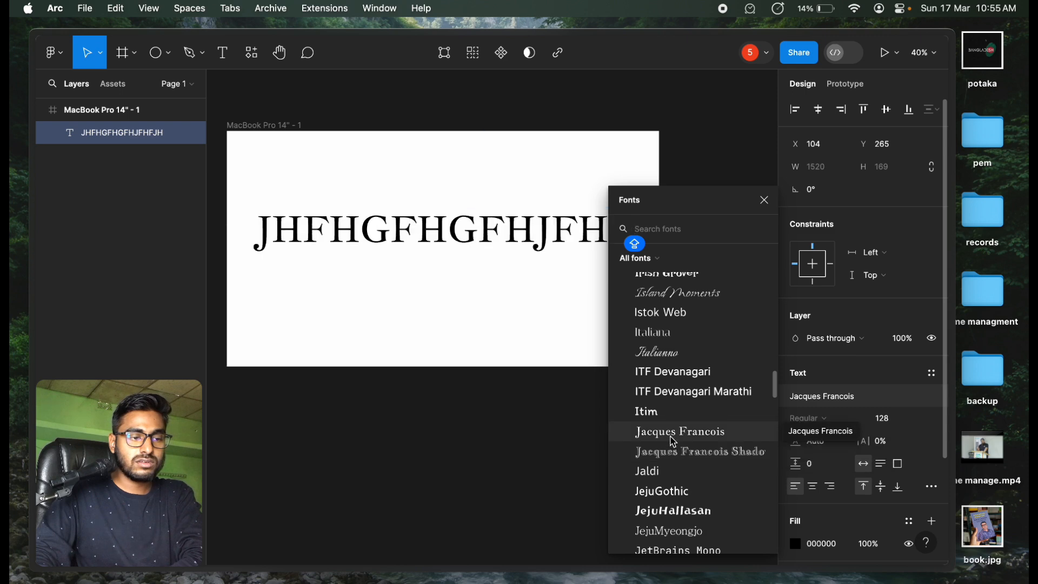
scroll(676, 432, down, 5)
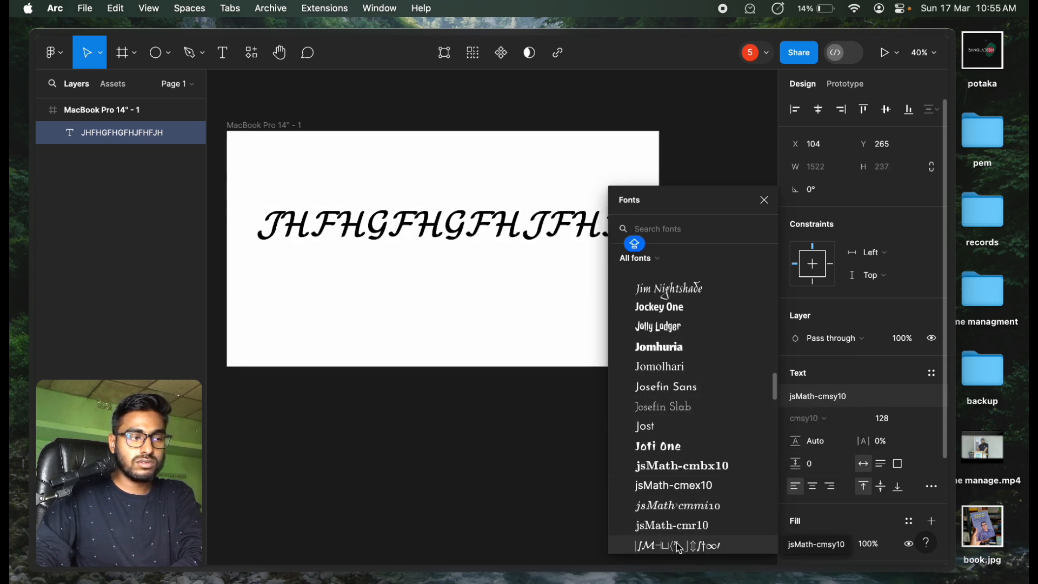
scroll(676, 419, down, 4)
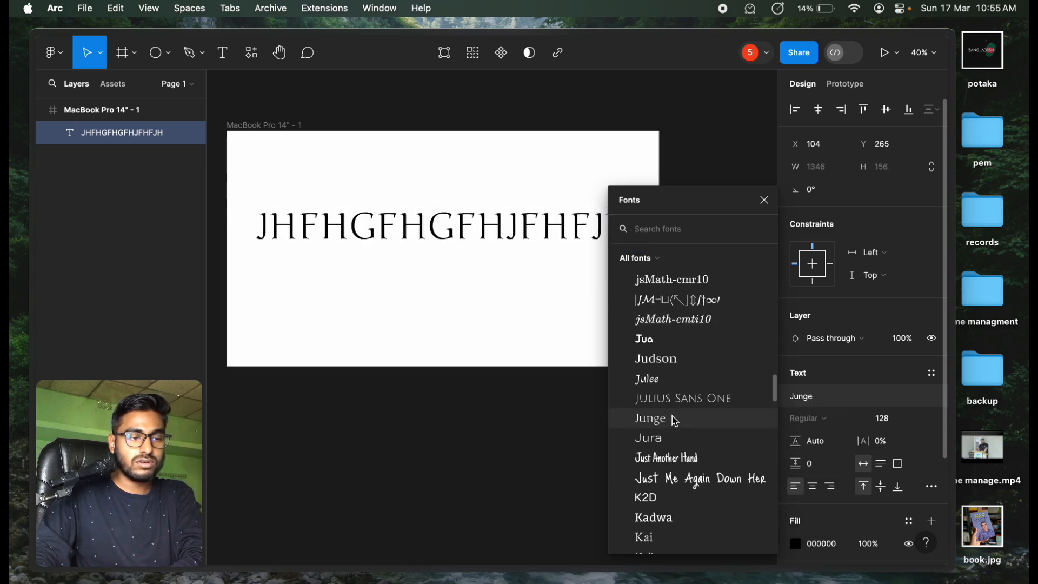
click(682, 467)
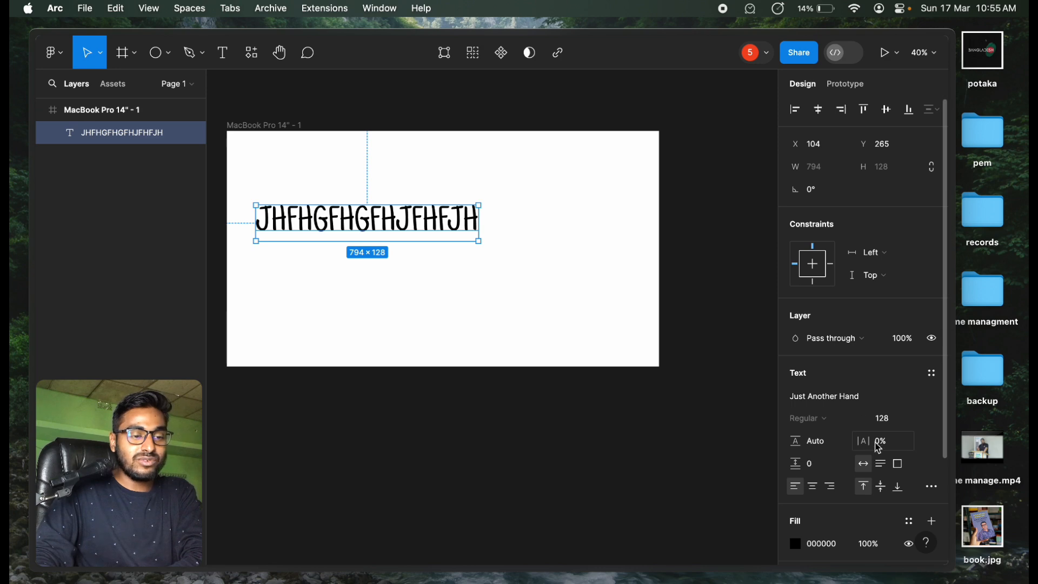
Set the text's font size to 350
click(893, 423)
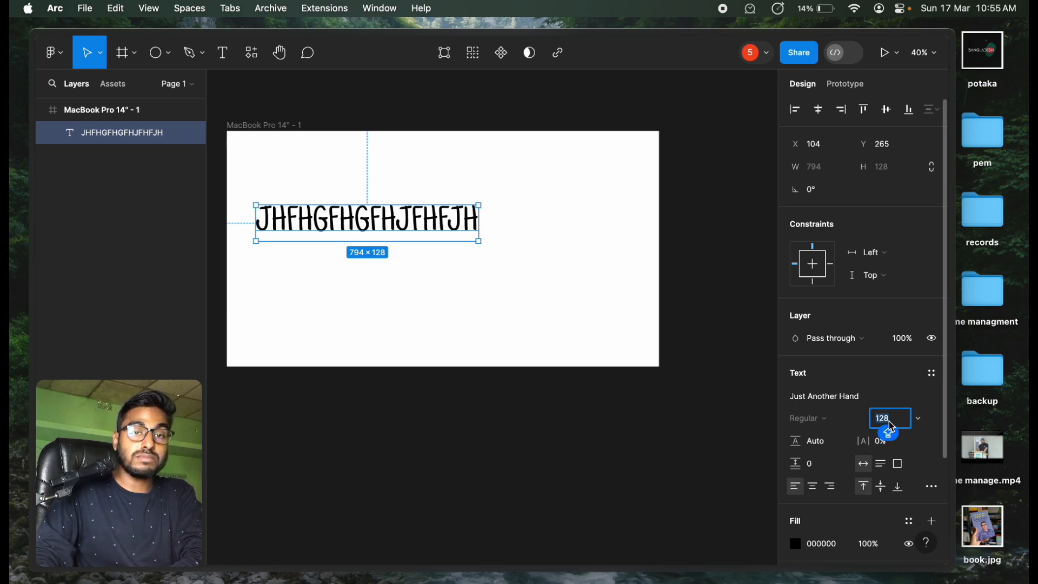
text(3)
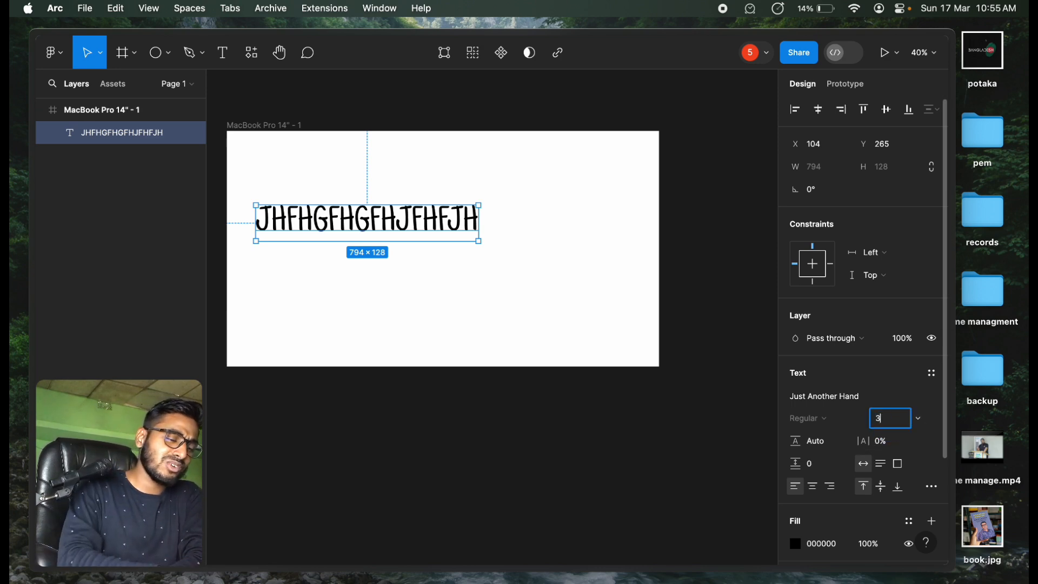
text(50)
key(Return)
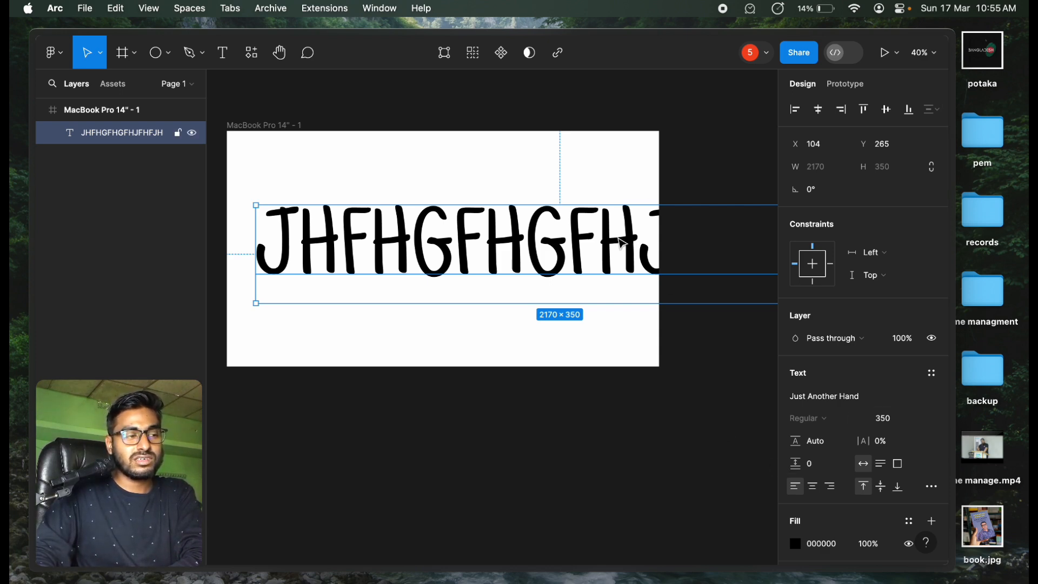
Reposition the enlarged text to about X 36, Y 174 so it starts just inside the frame's left edge
drag(623, 244, 448, 221)
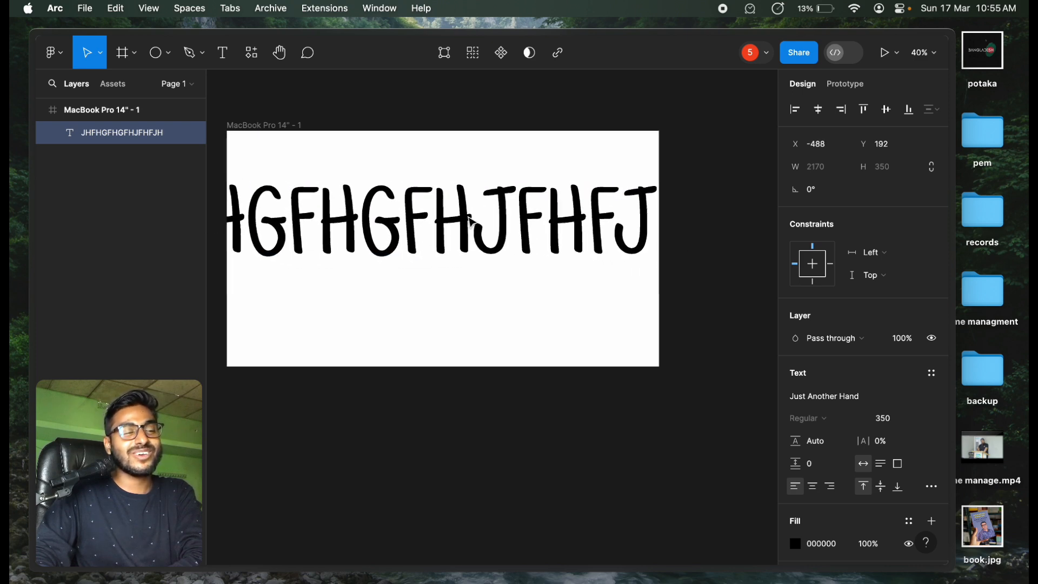
click(887, 418)
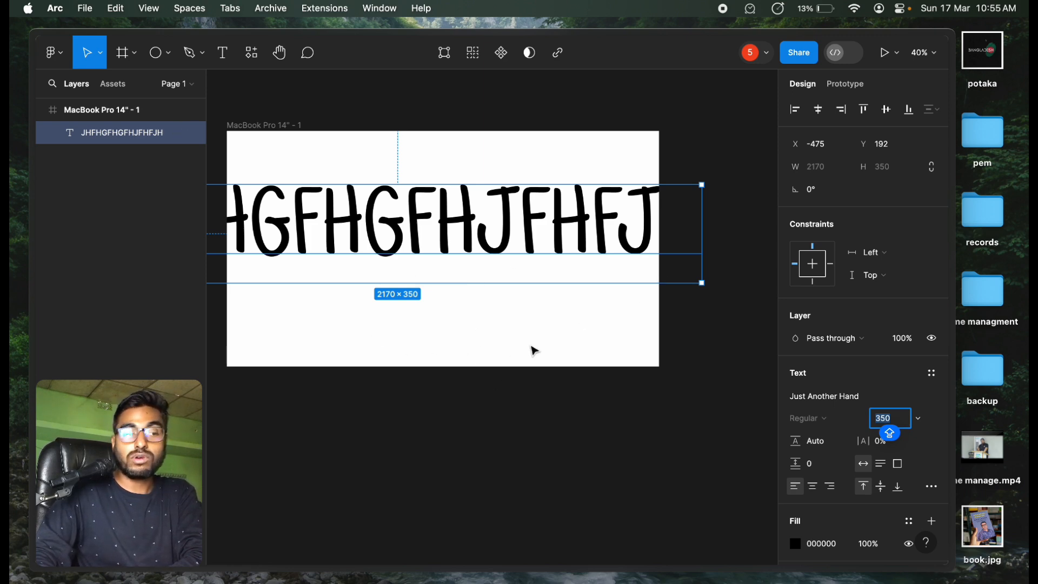
drag(324, 239, 465, 234)
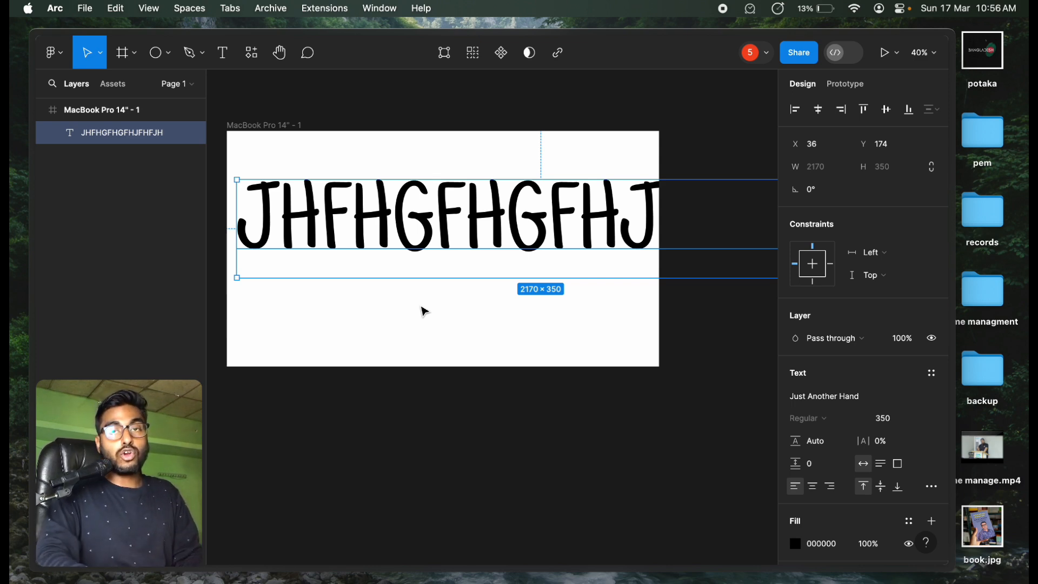
Zoom the canvas out and in to examine how far the enlarged text extends beyond the frame
key(minus)
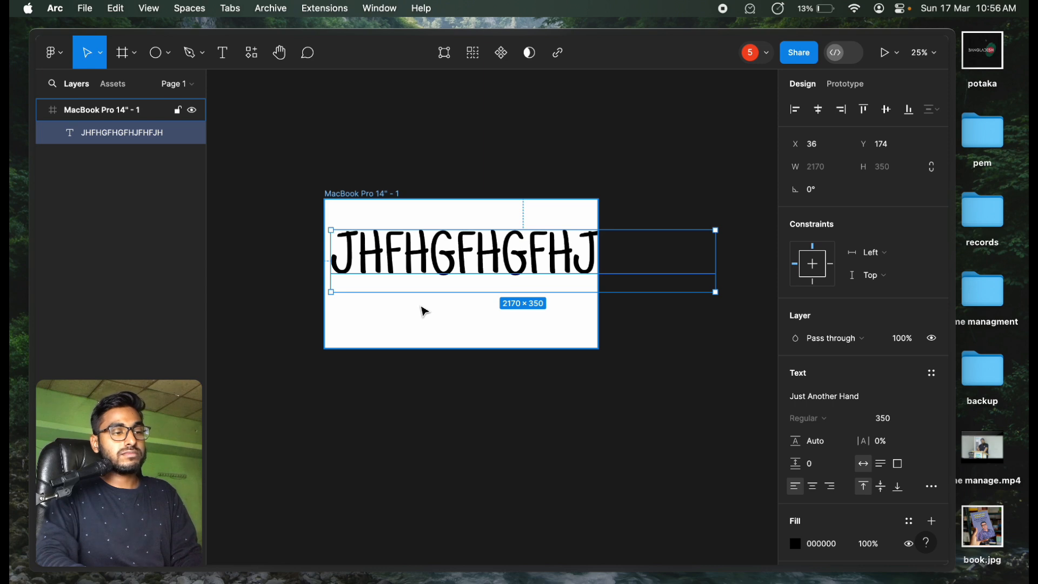
key(minus)
key(minus)
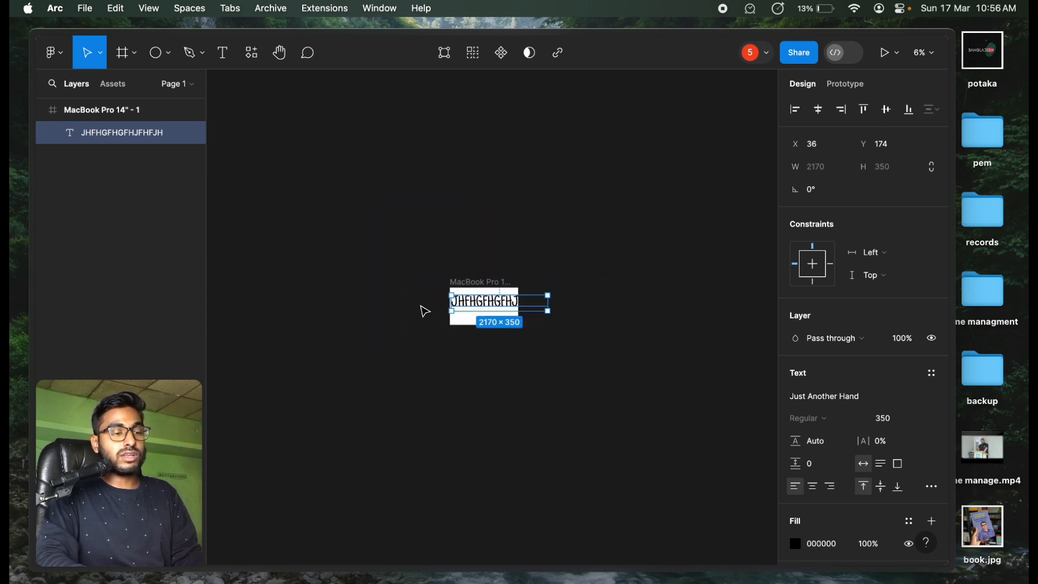
key(plus)
key(plus)
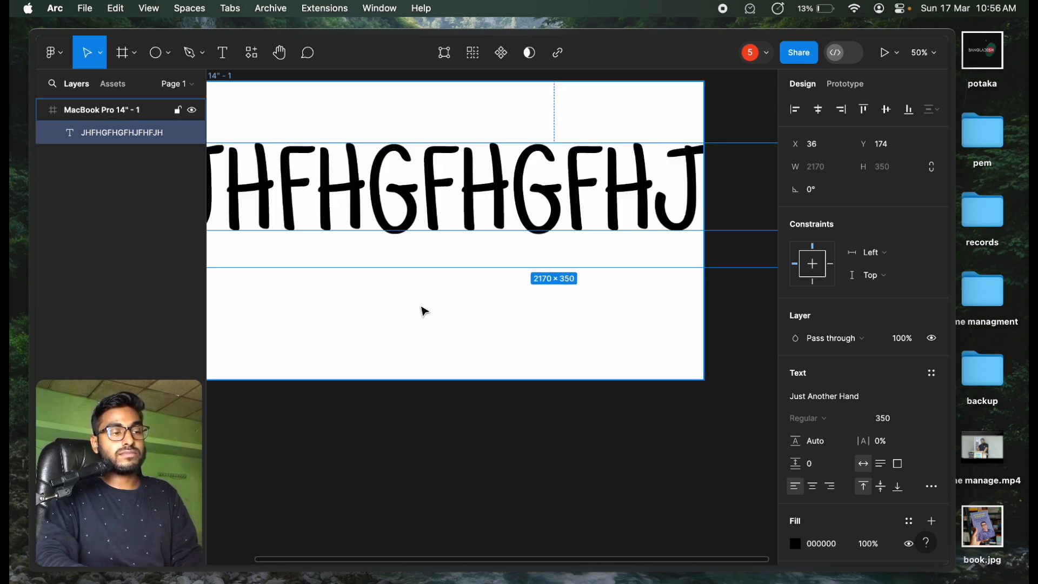
key(shift+0)
key(minus)
key(minus)
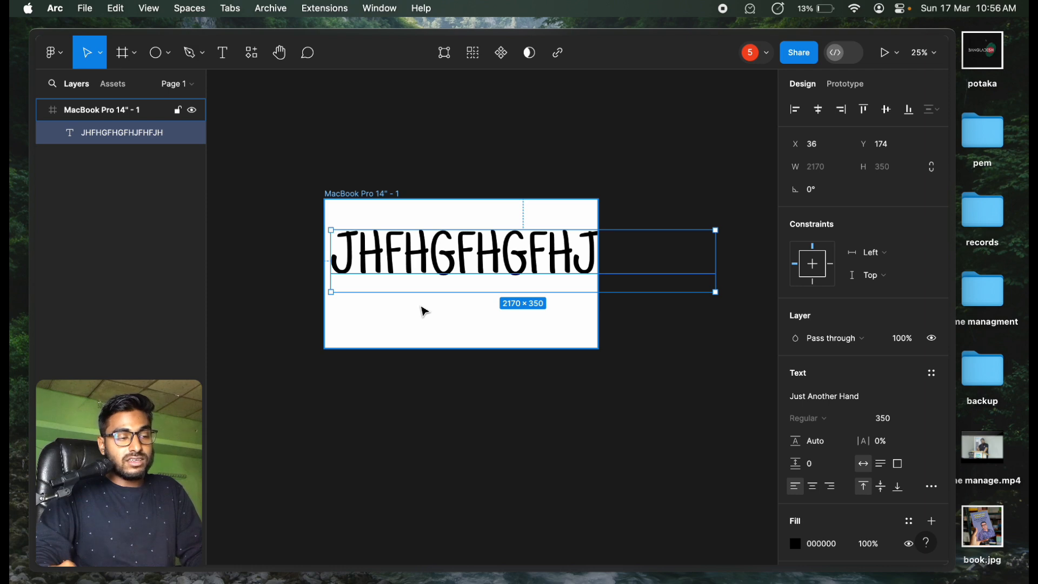
scroll(425, 312, up, 5)
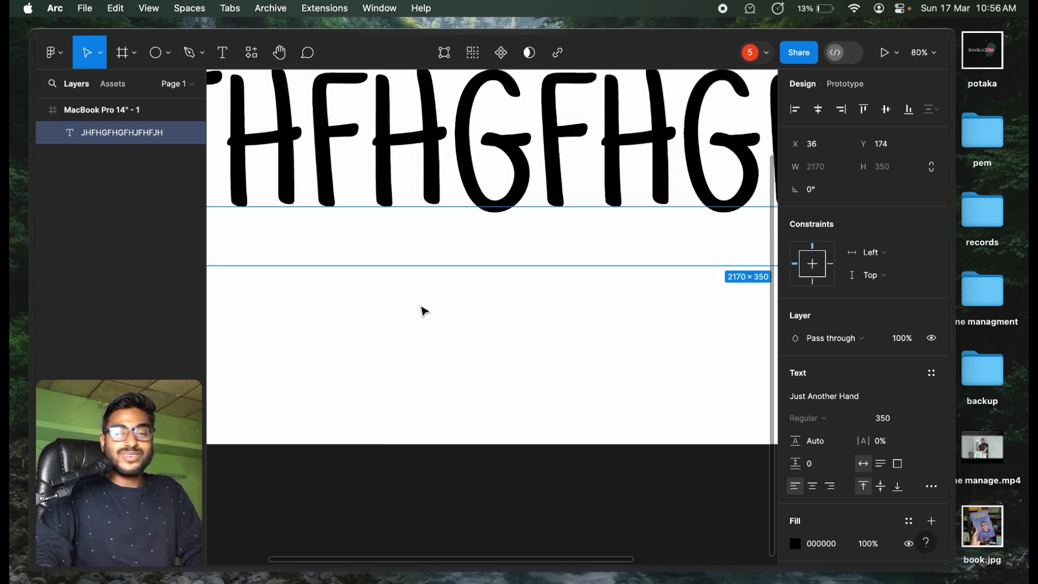
scroll(412, 310, down, 5)
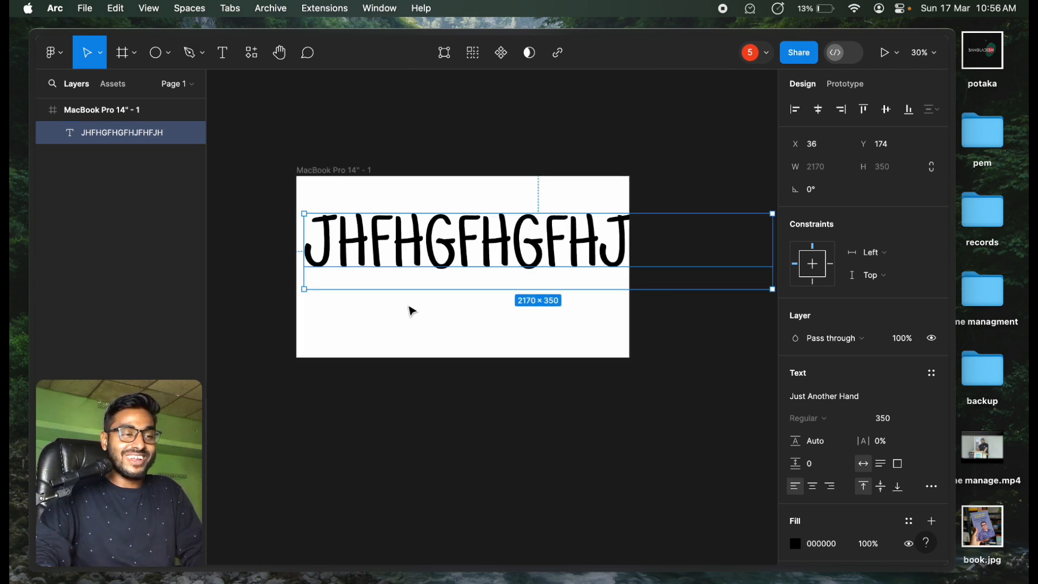
scroll(413, 312, down, 2)
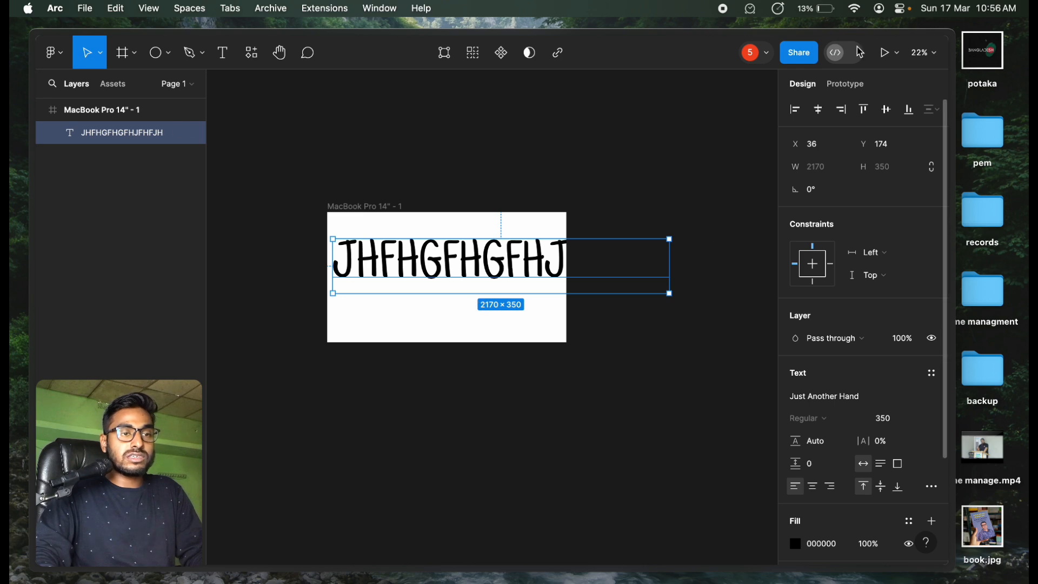
Step the canvas zoom up to 50% and back to 25% to view the frame with the whole text box
click(930, 53)
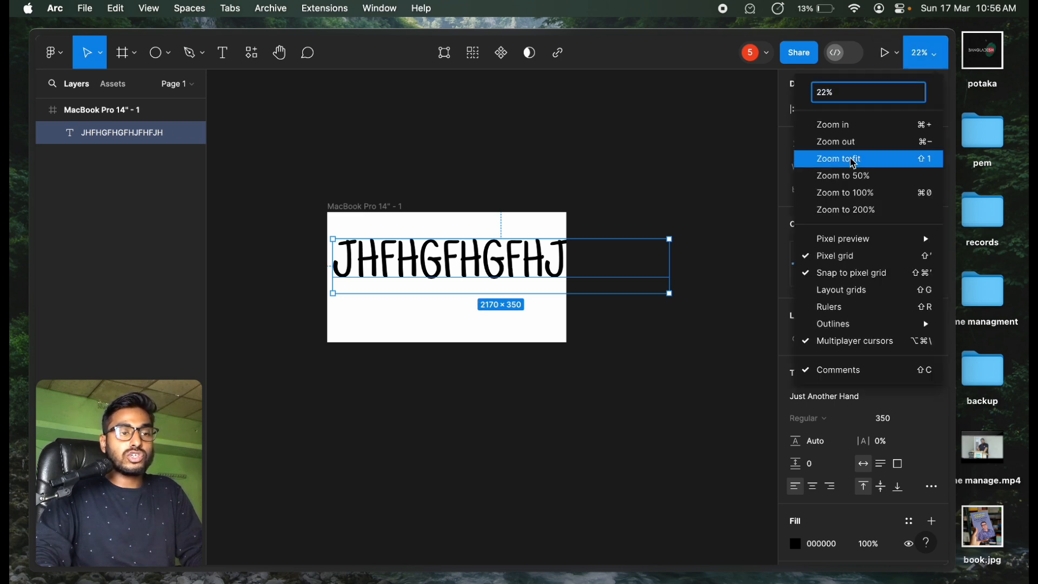
click(850, 123)
click(926, 52)
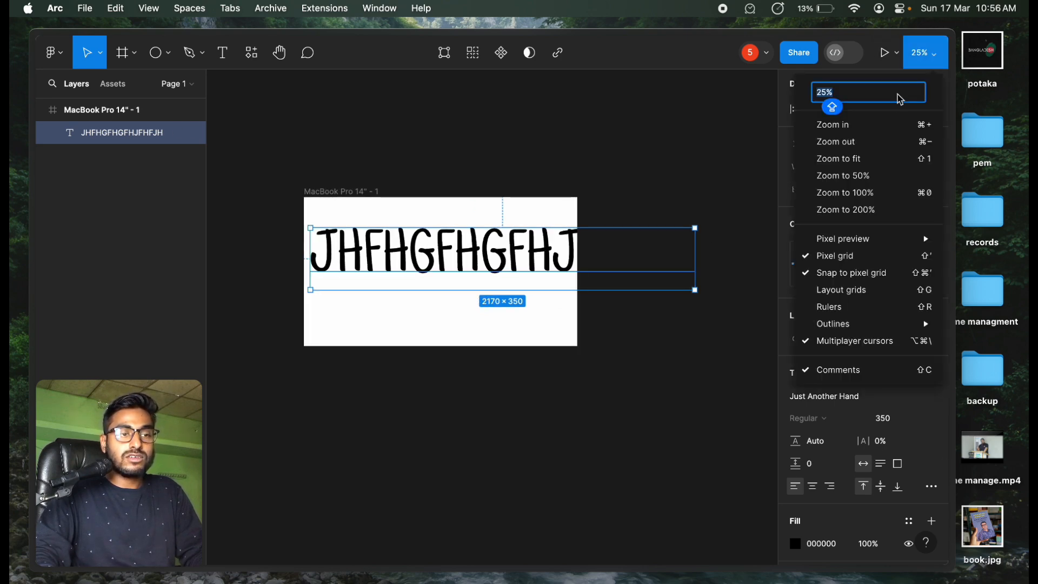
click(871, 123)
click(925, 53)
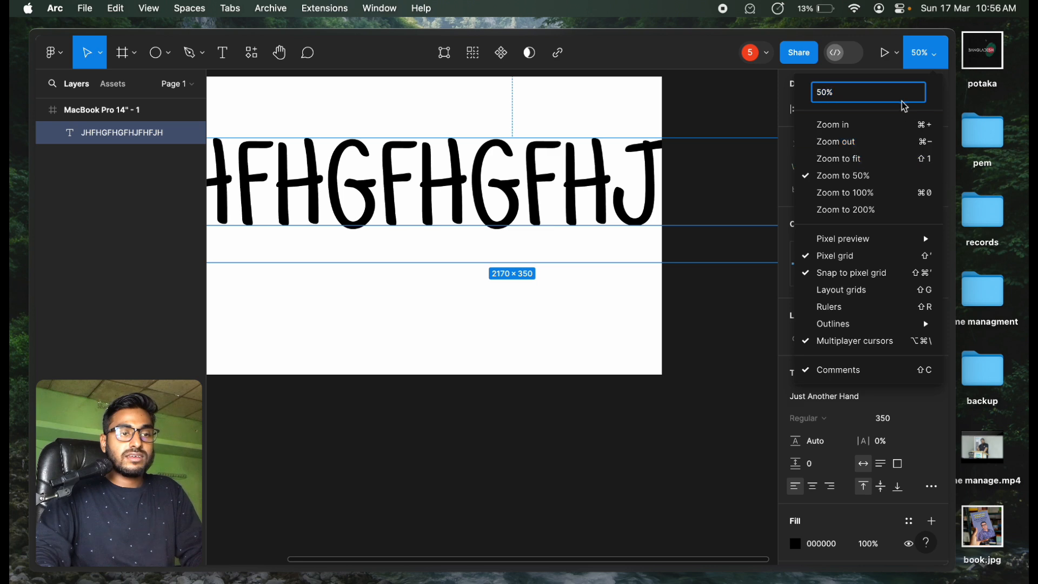
click(859, 142)
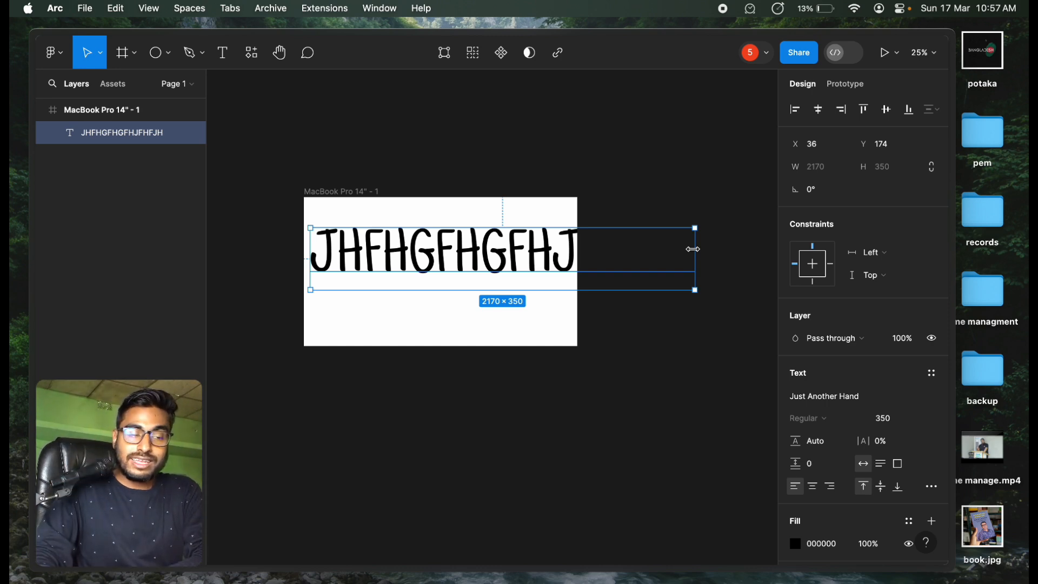
Narrow the text box to about 1322 wide so it wraps onto two lines, try right and left alignment, and centre the text
drag(692, 250, 545, 262)
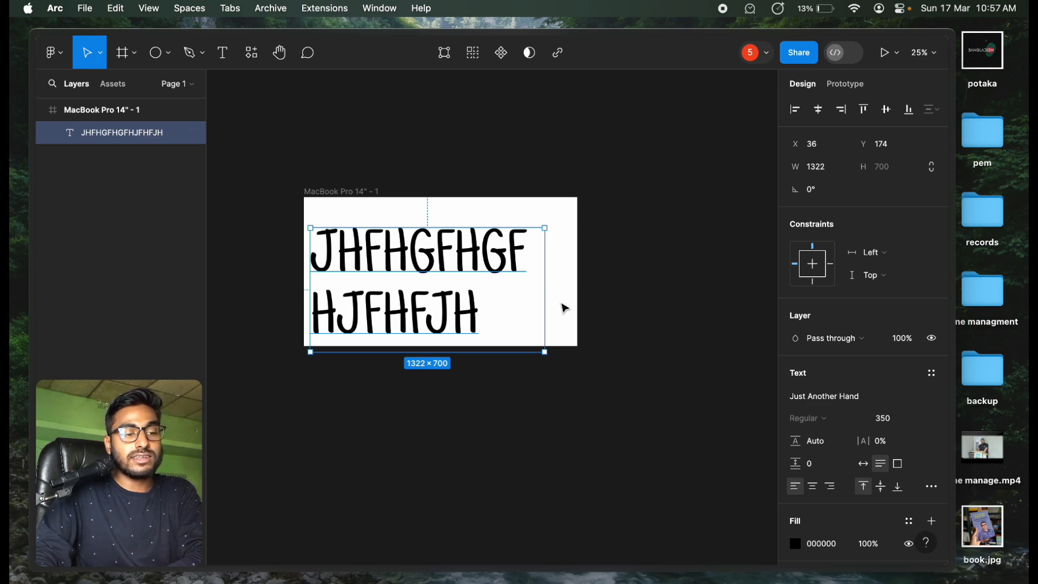
click(814, 489)
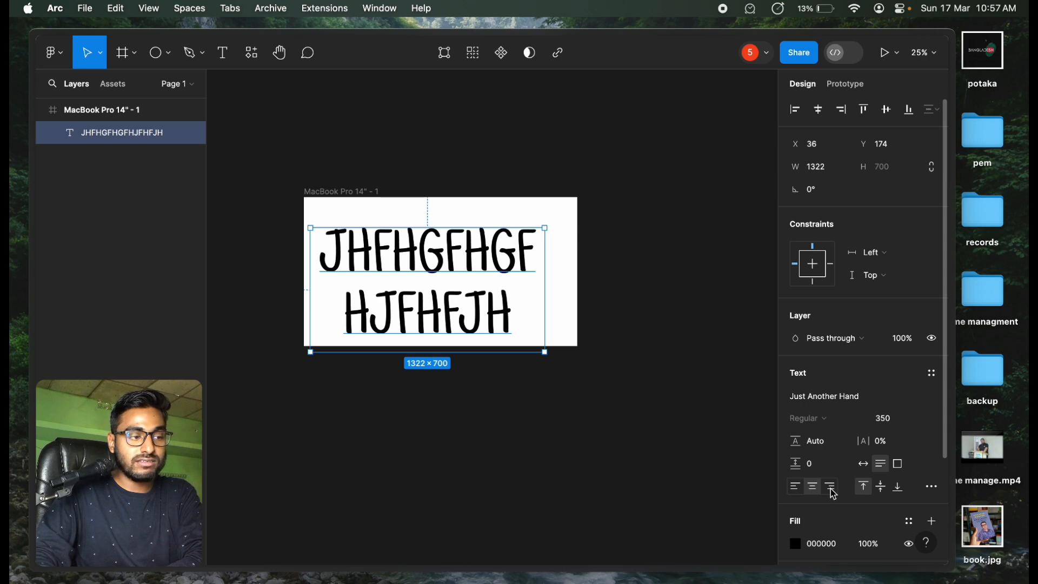
click(831, 488)
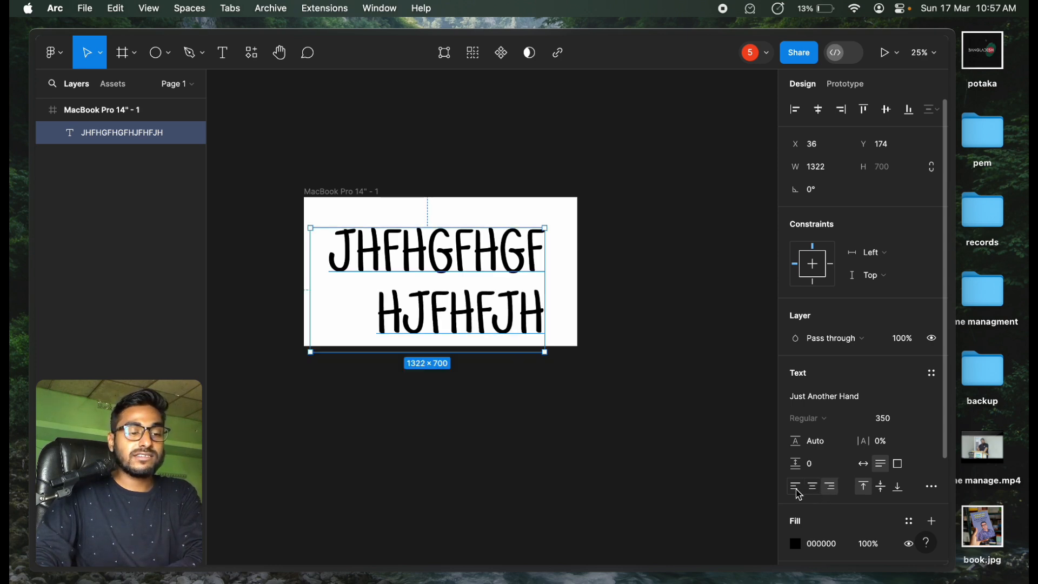
click(796, 488)
click(815, 488)
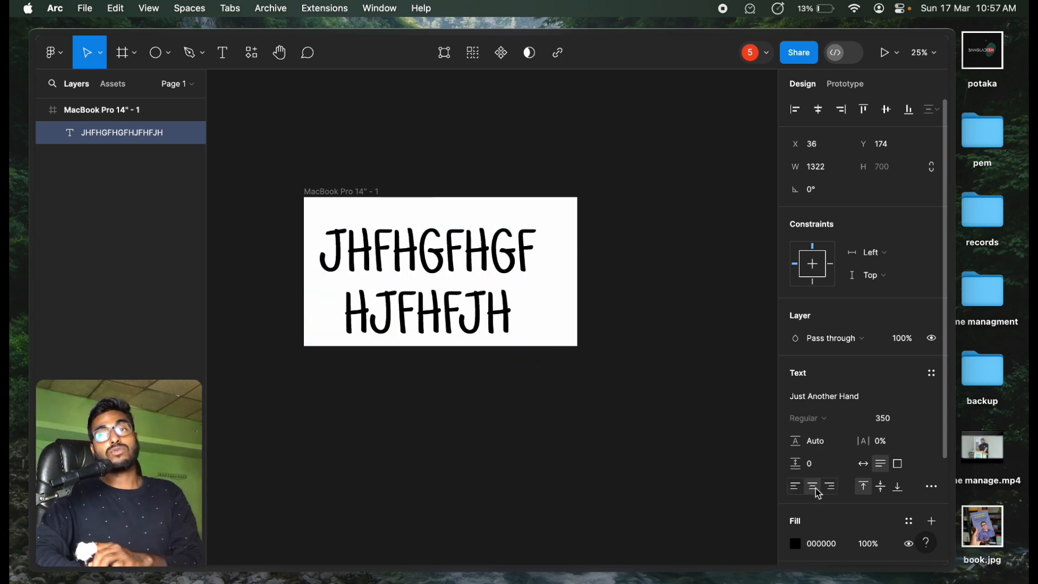